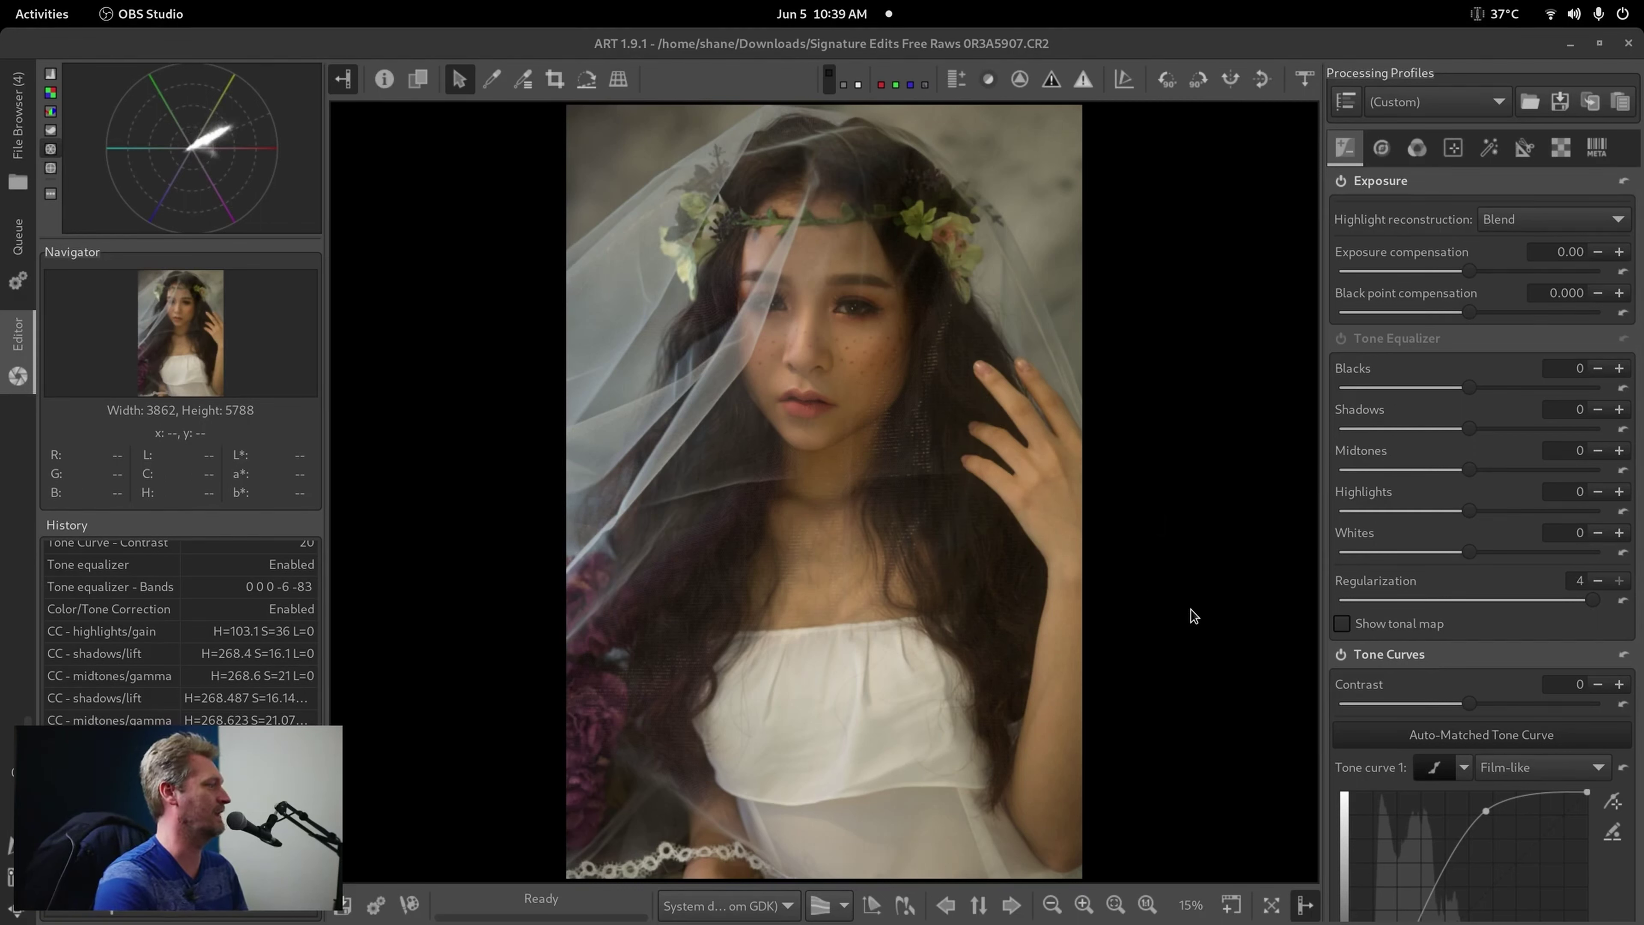
Pick white balance from the white dress using a 32-pixel sample size.
click(129, 720)
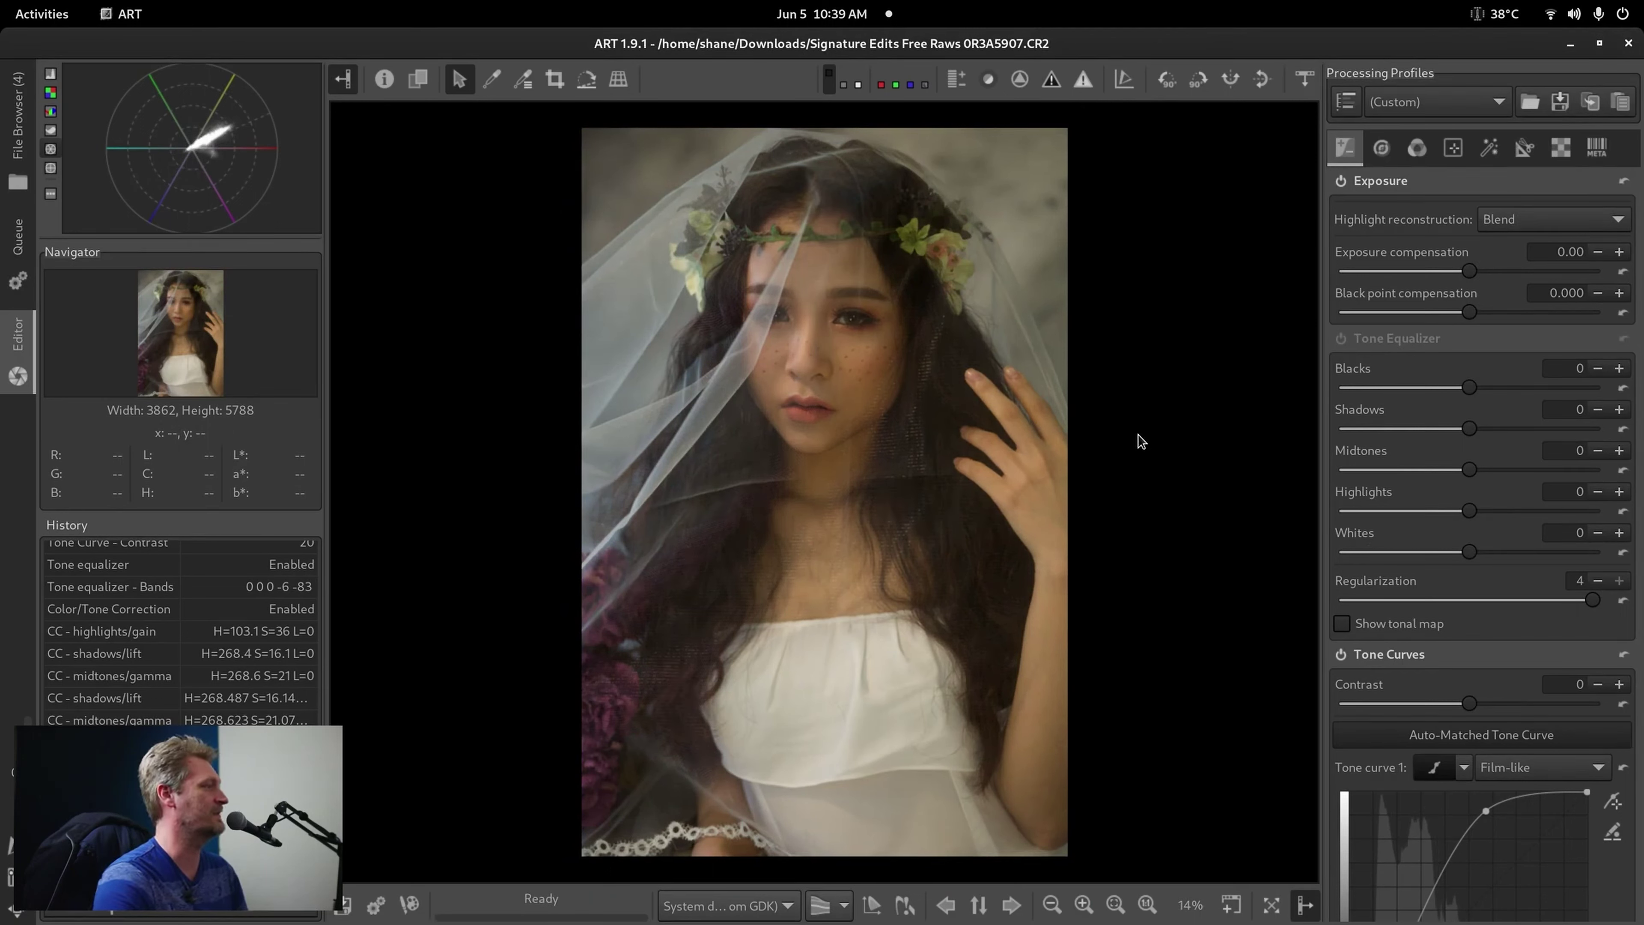
click(1418, 150)
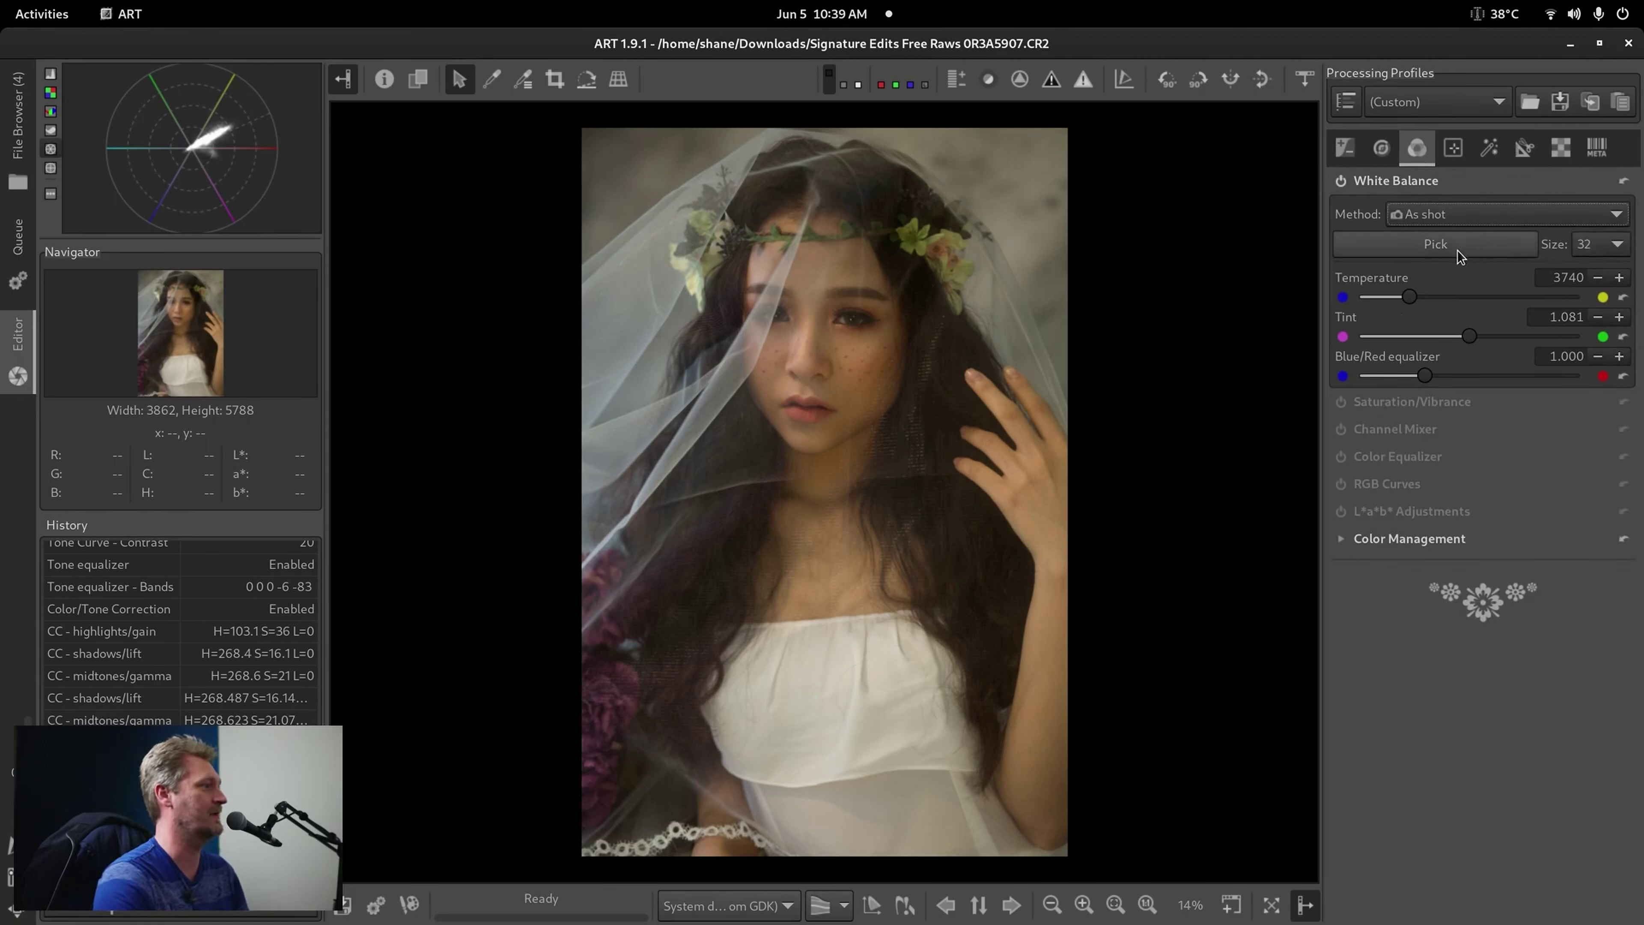
click(1616, 245)
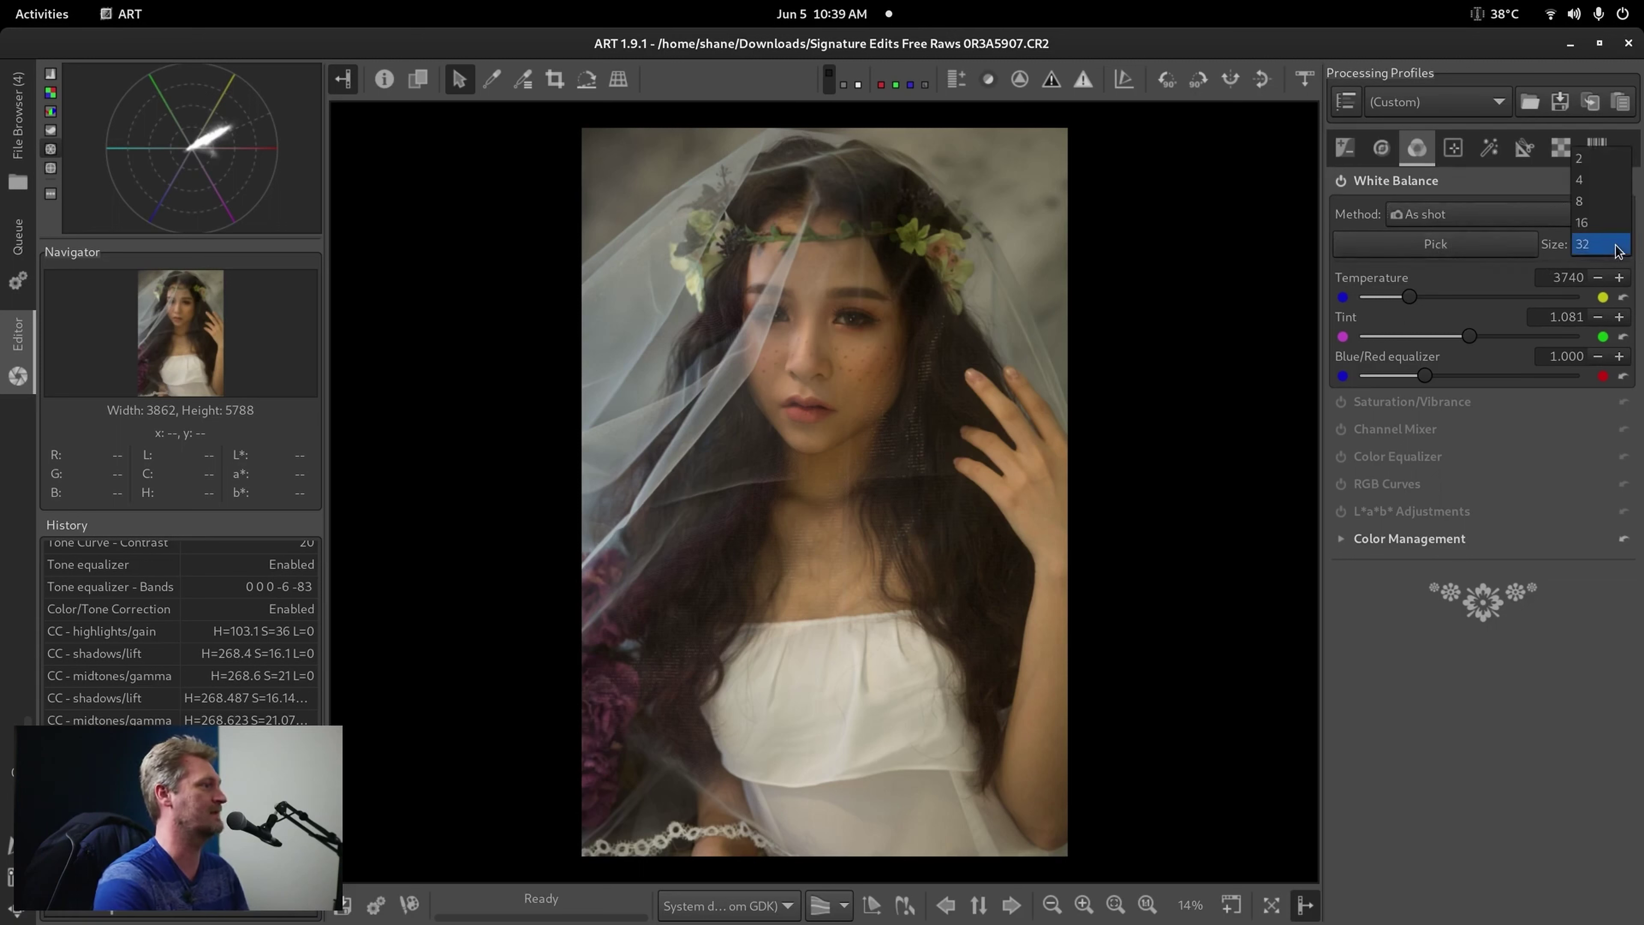
click(1599, 245)
click(1465, 254)
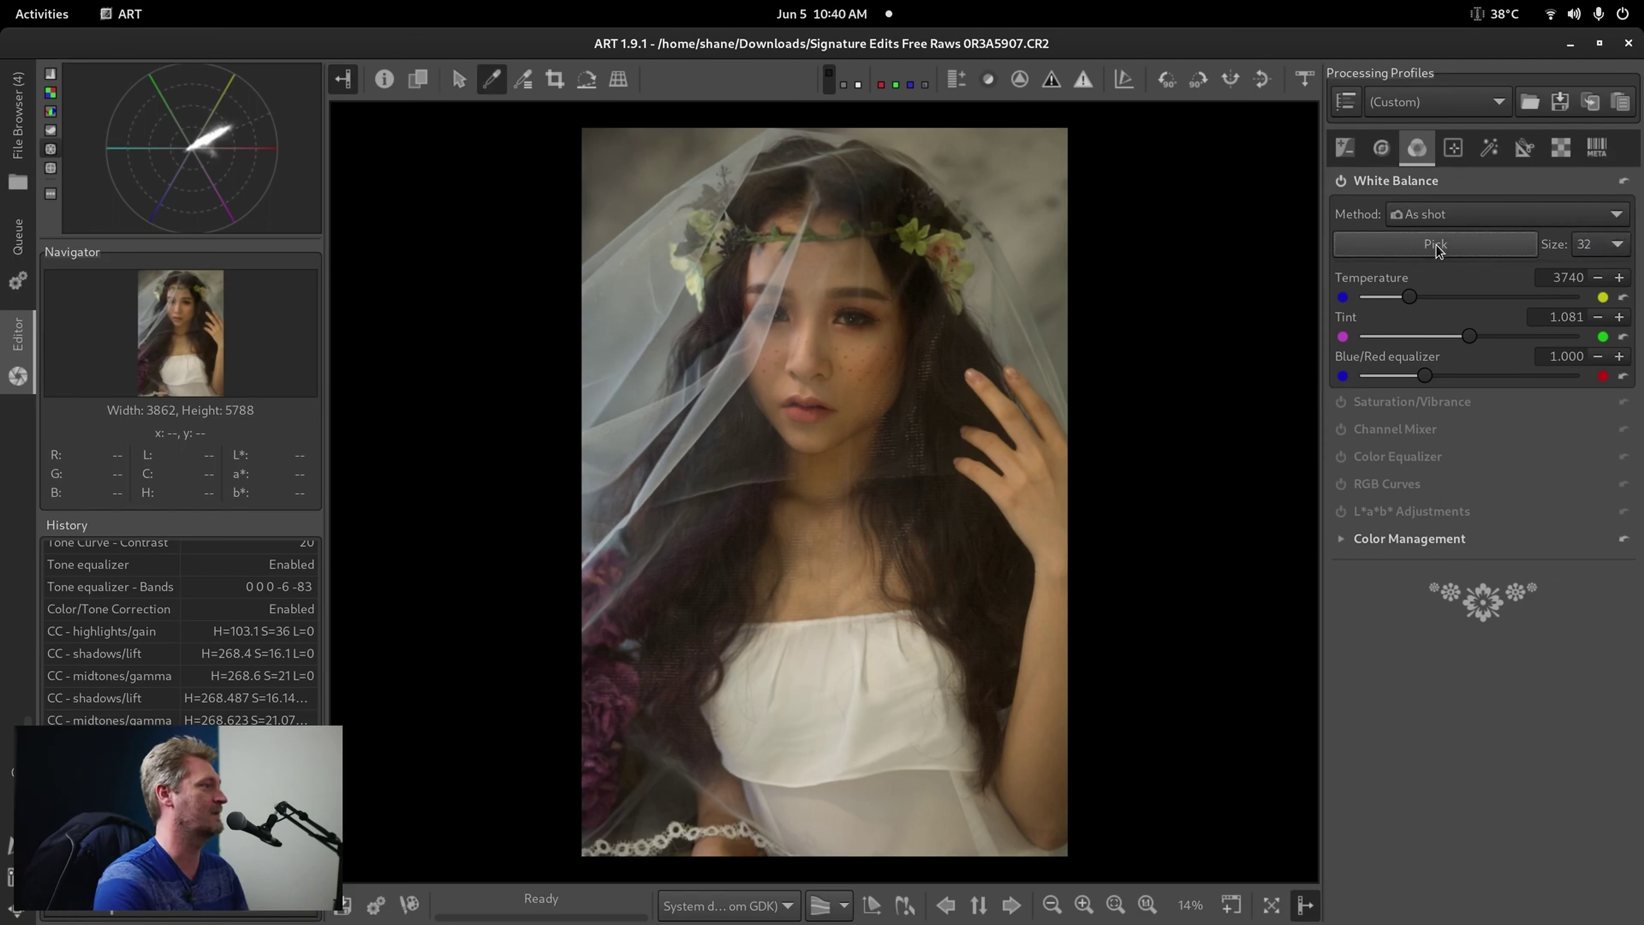
click(856, 686)
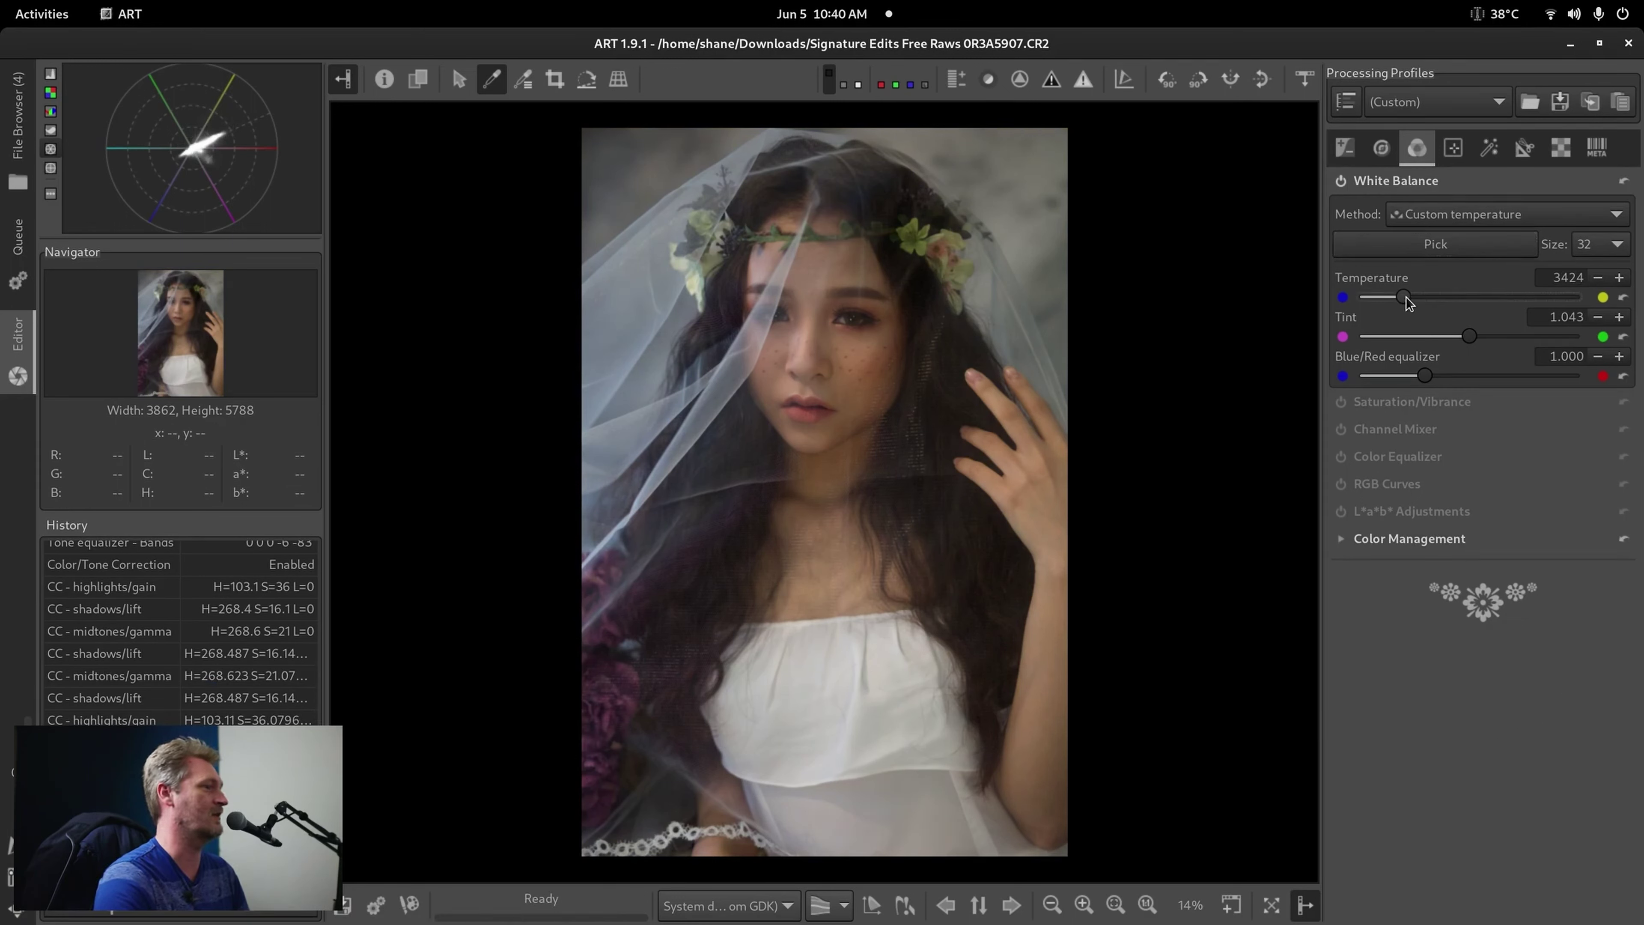
Lower the white balance temperature to 3338 and fit the whole photo in the preview.
scroll(1405, 297, down, 2)
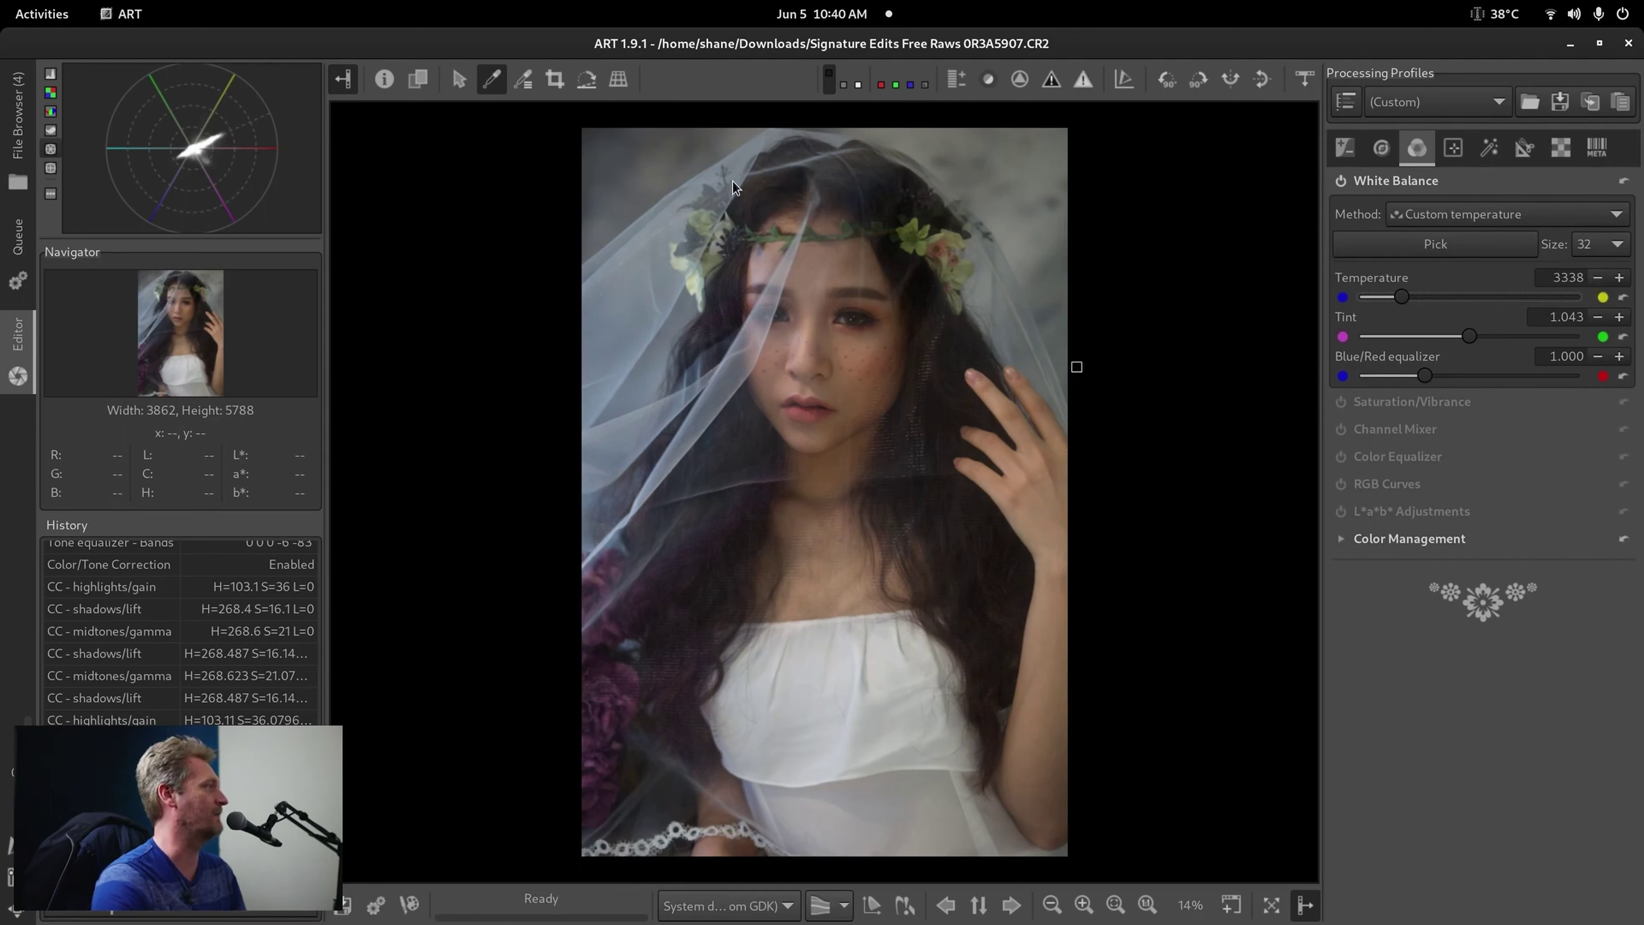
click(467, 84)
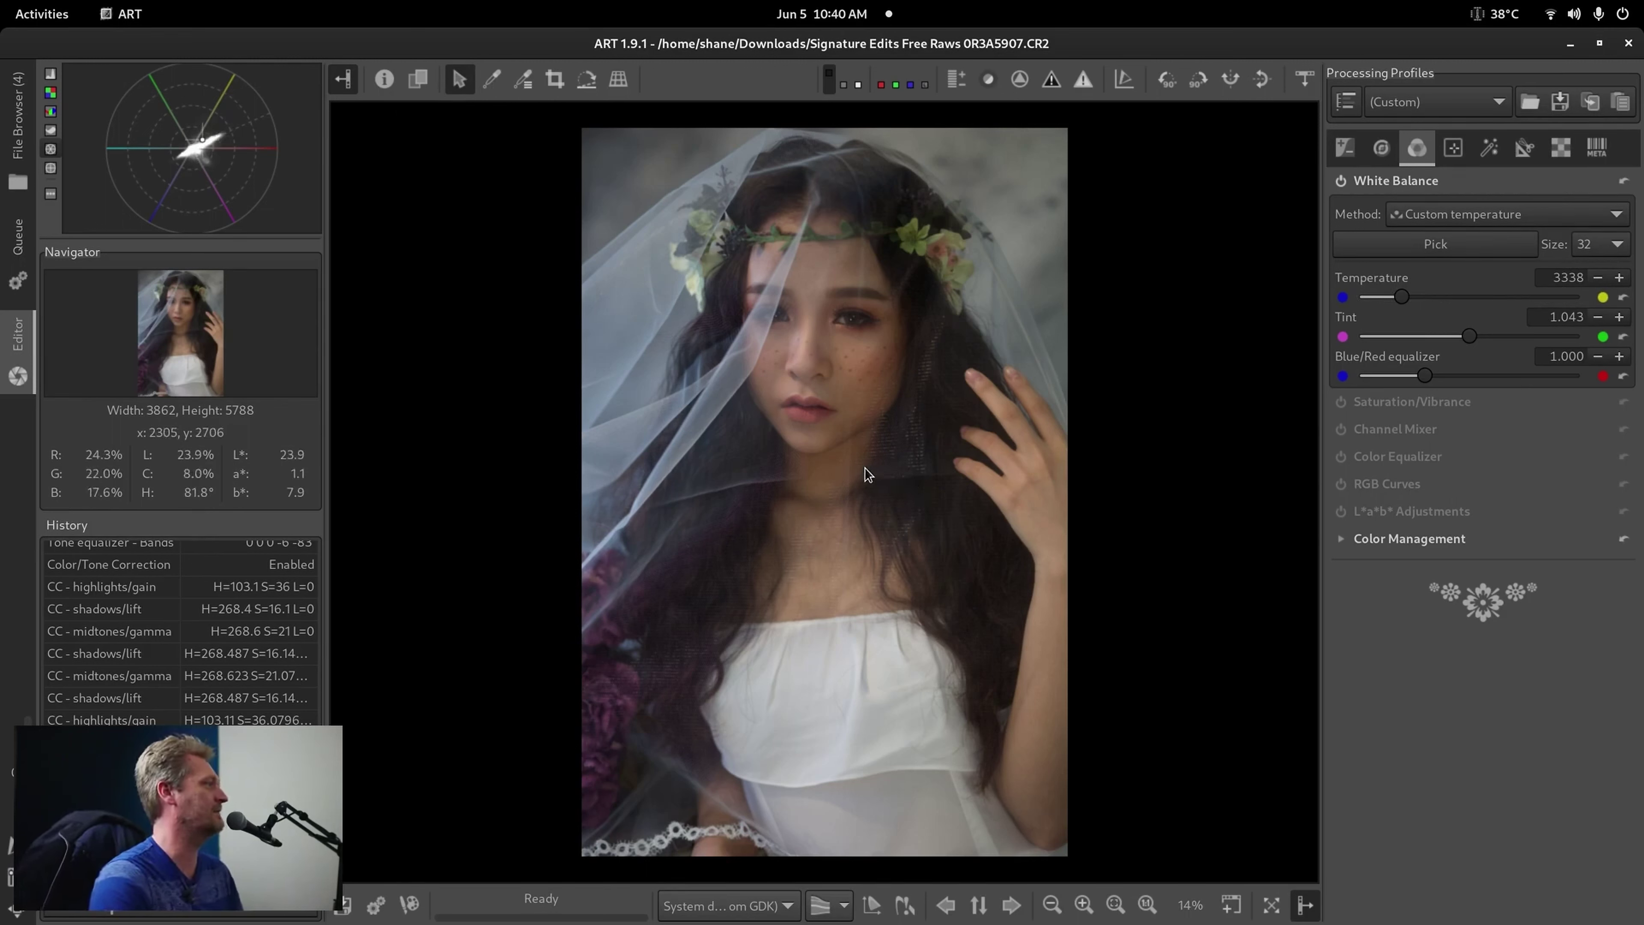
key(f)
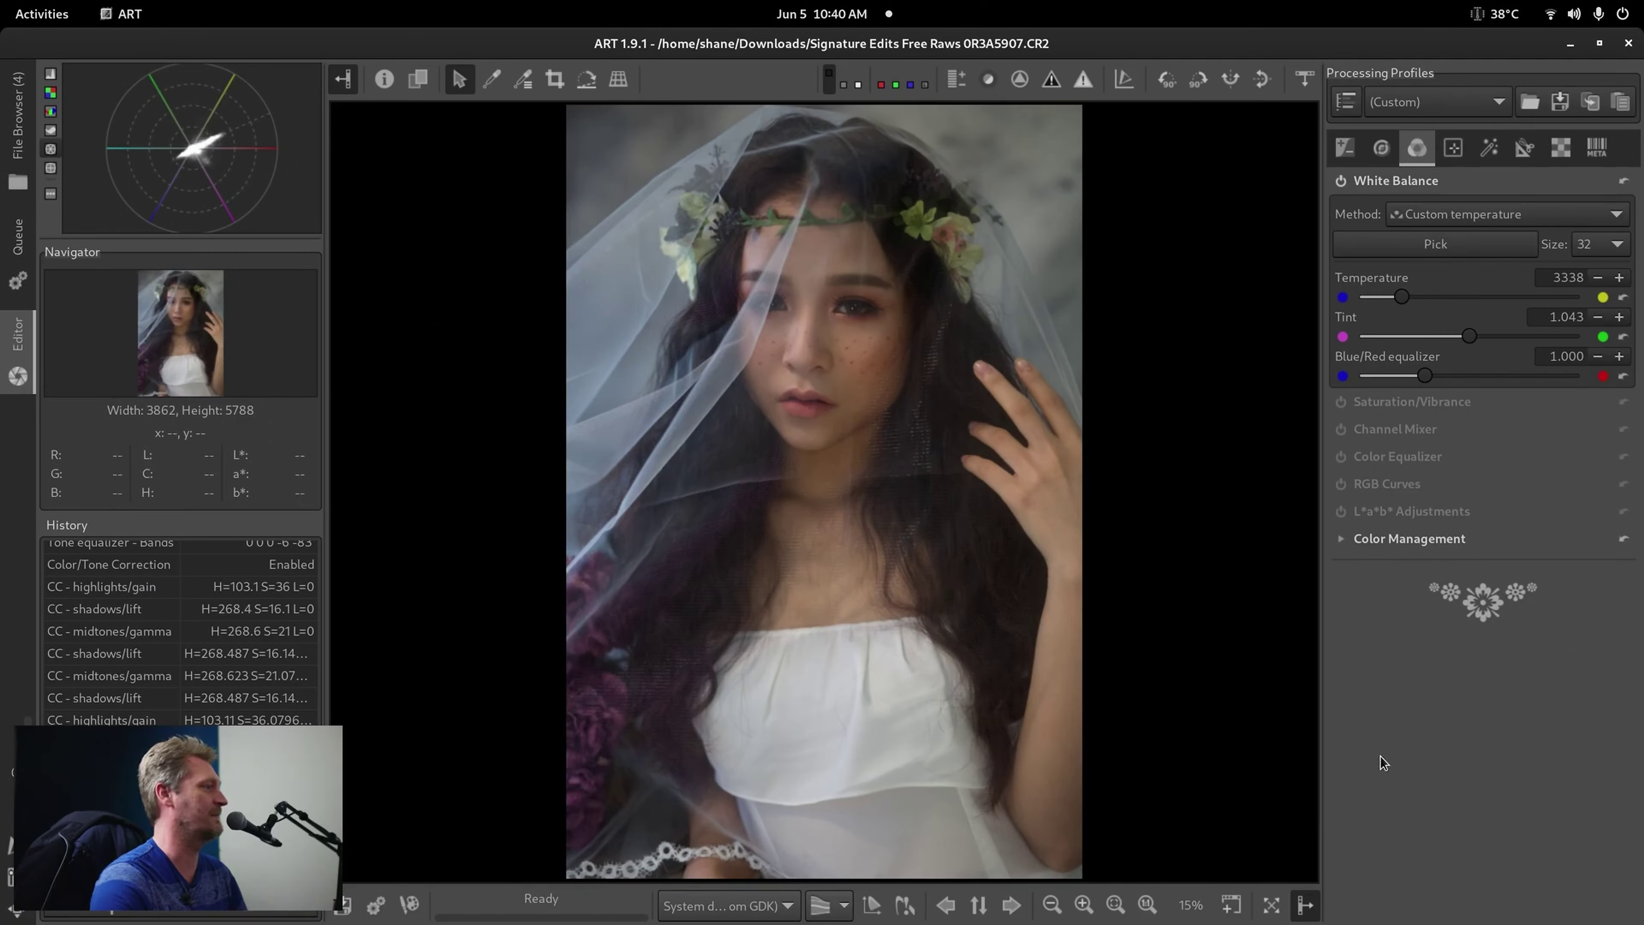
click(1396, 180)
Turn on the false-colour exposure map and set highlight reconstruction to Color Propagation.
click(1345, 148)
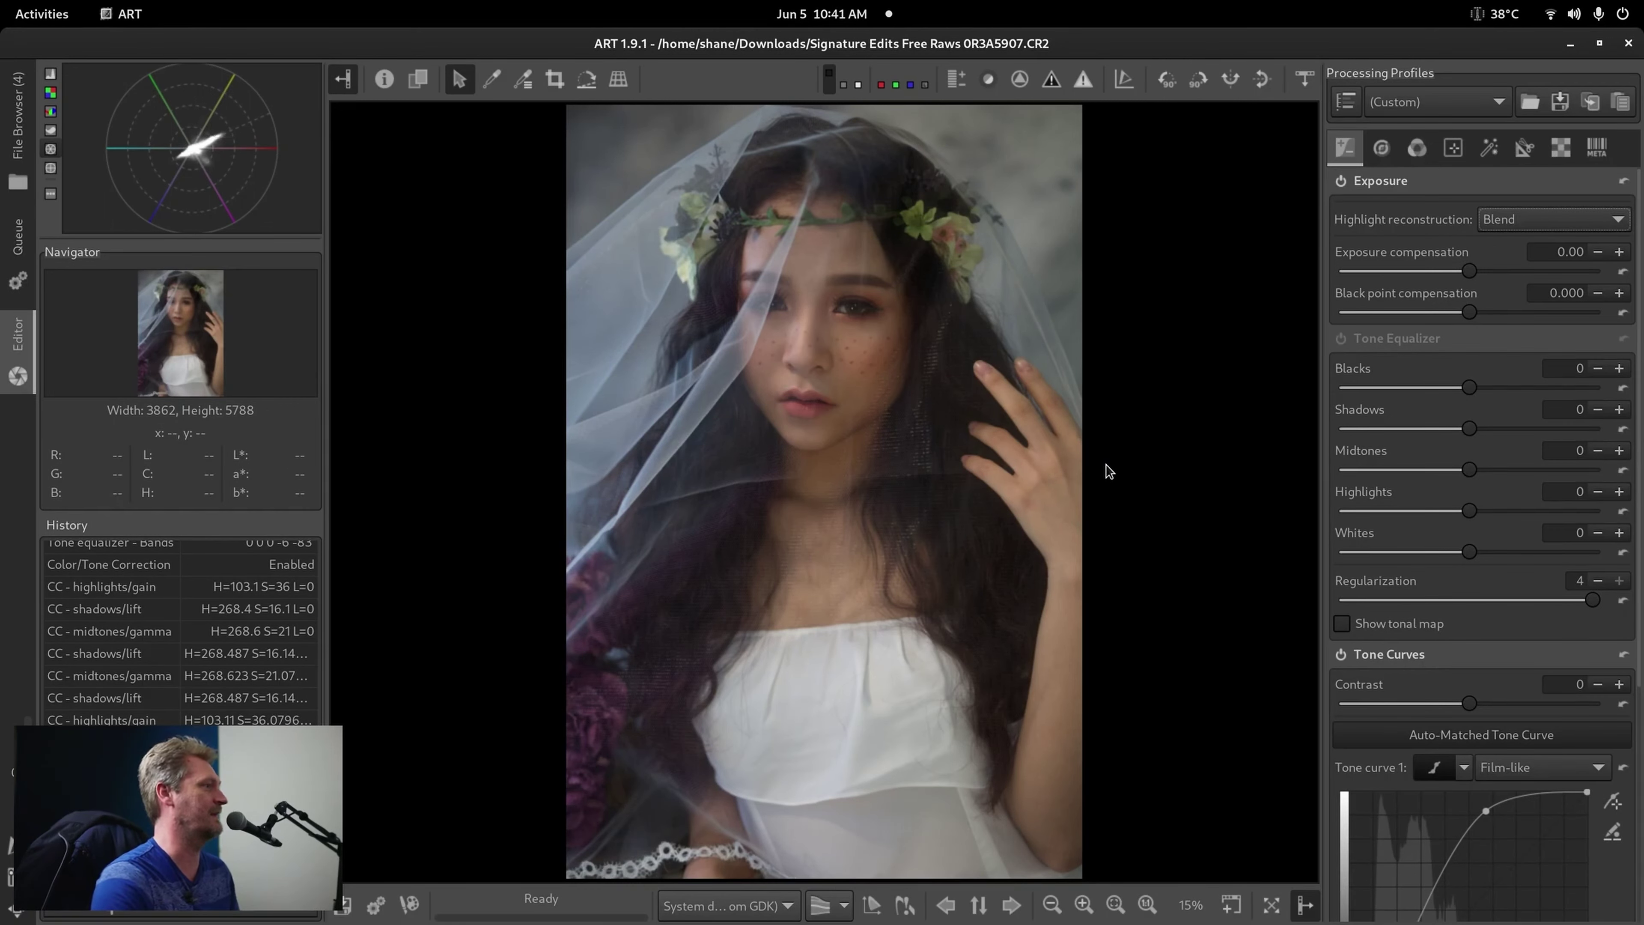
key(shift+f)
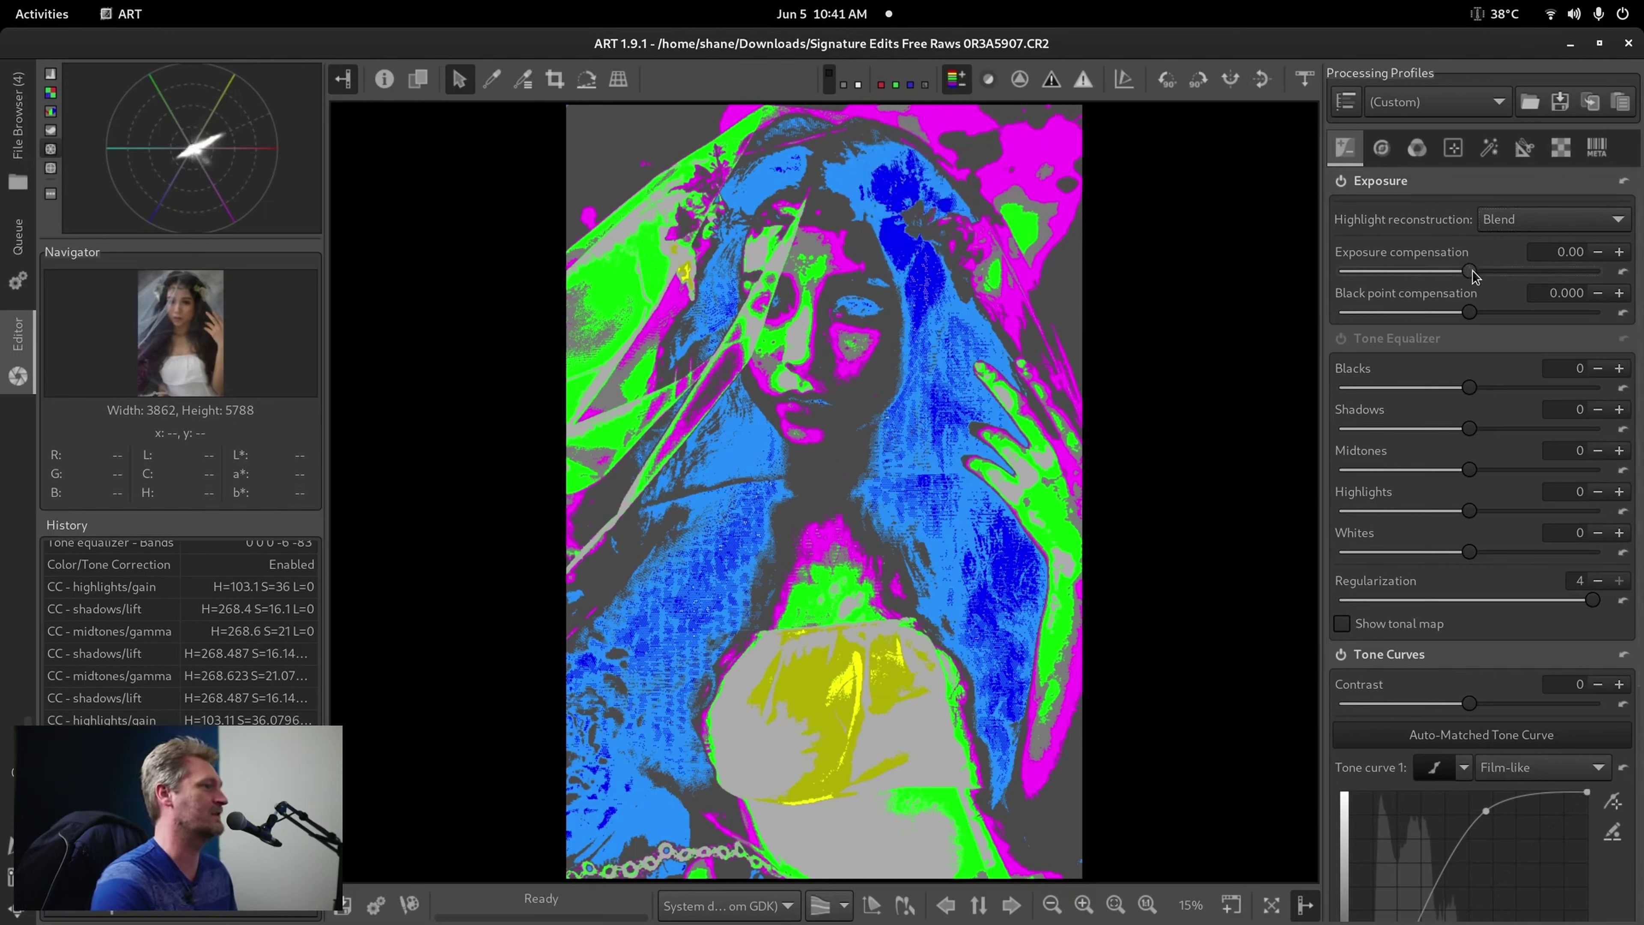
drag(1475, 275, 1477, 276)
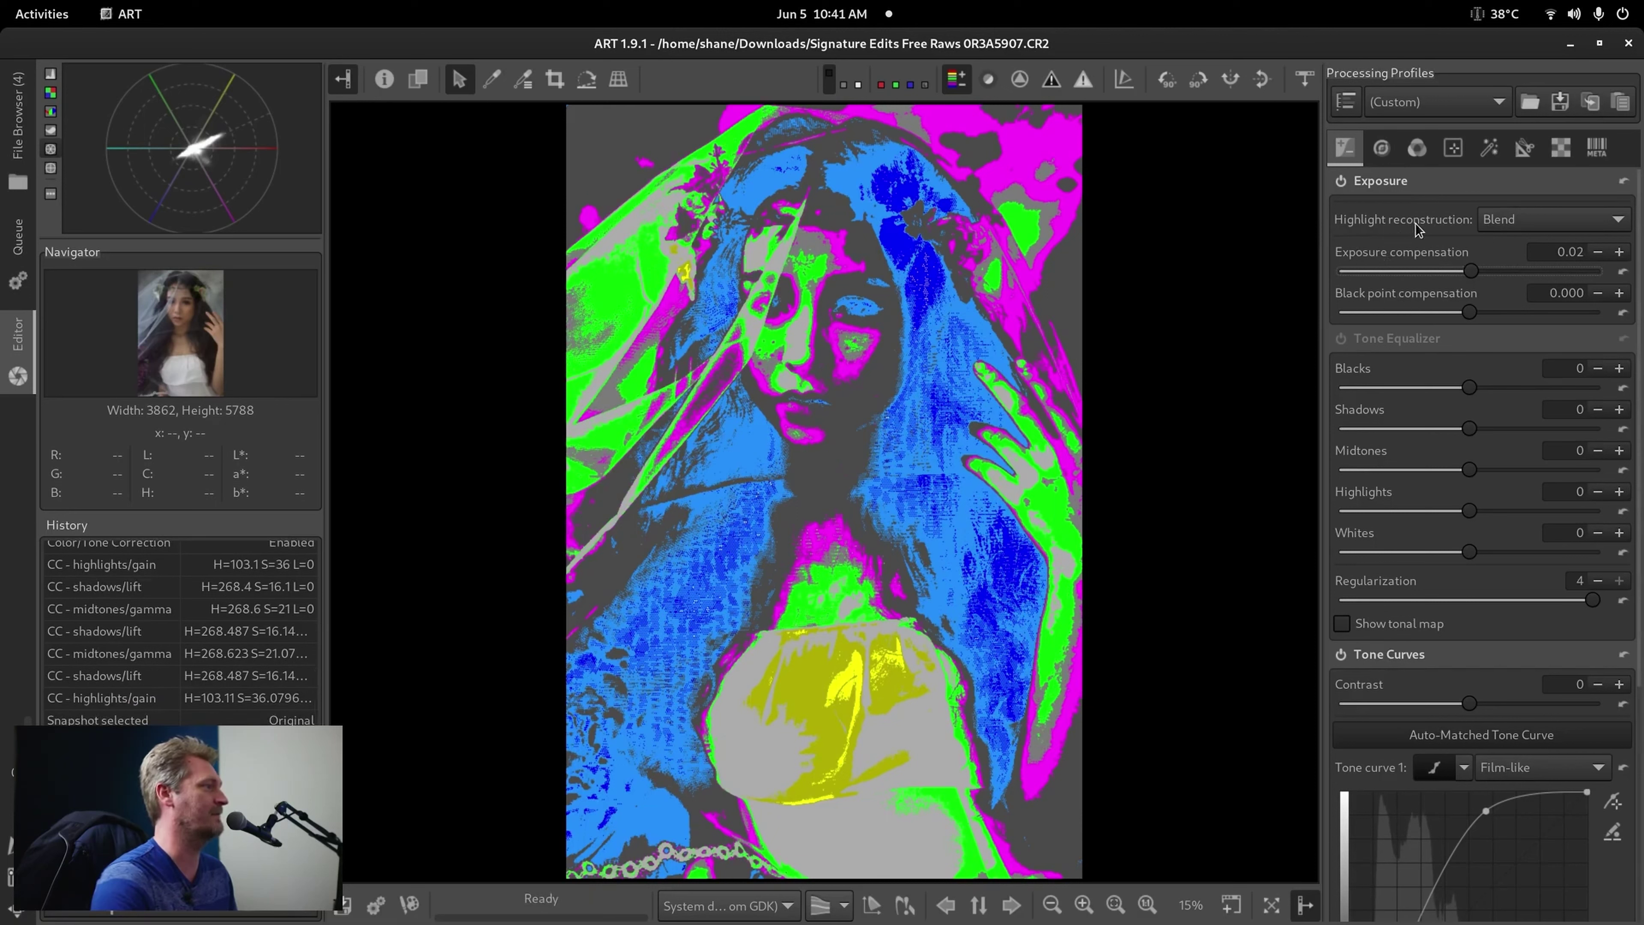
click(1605, 226)
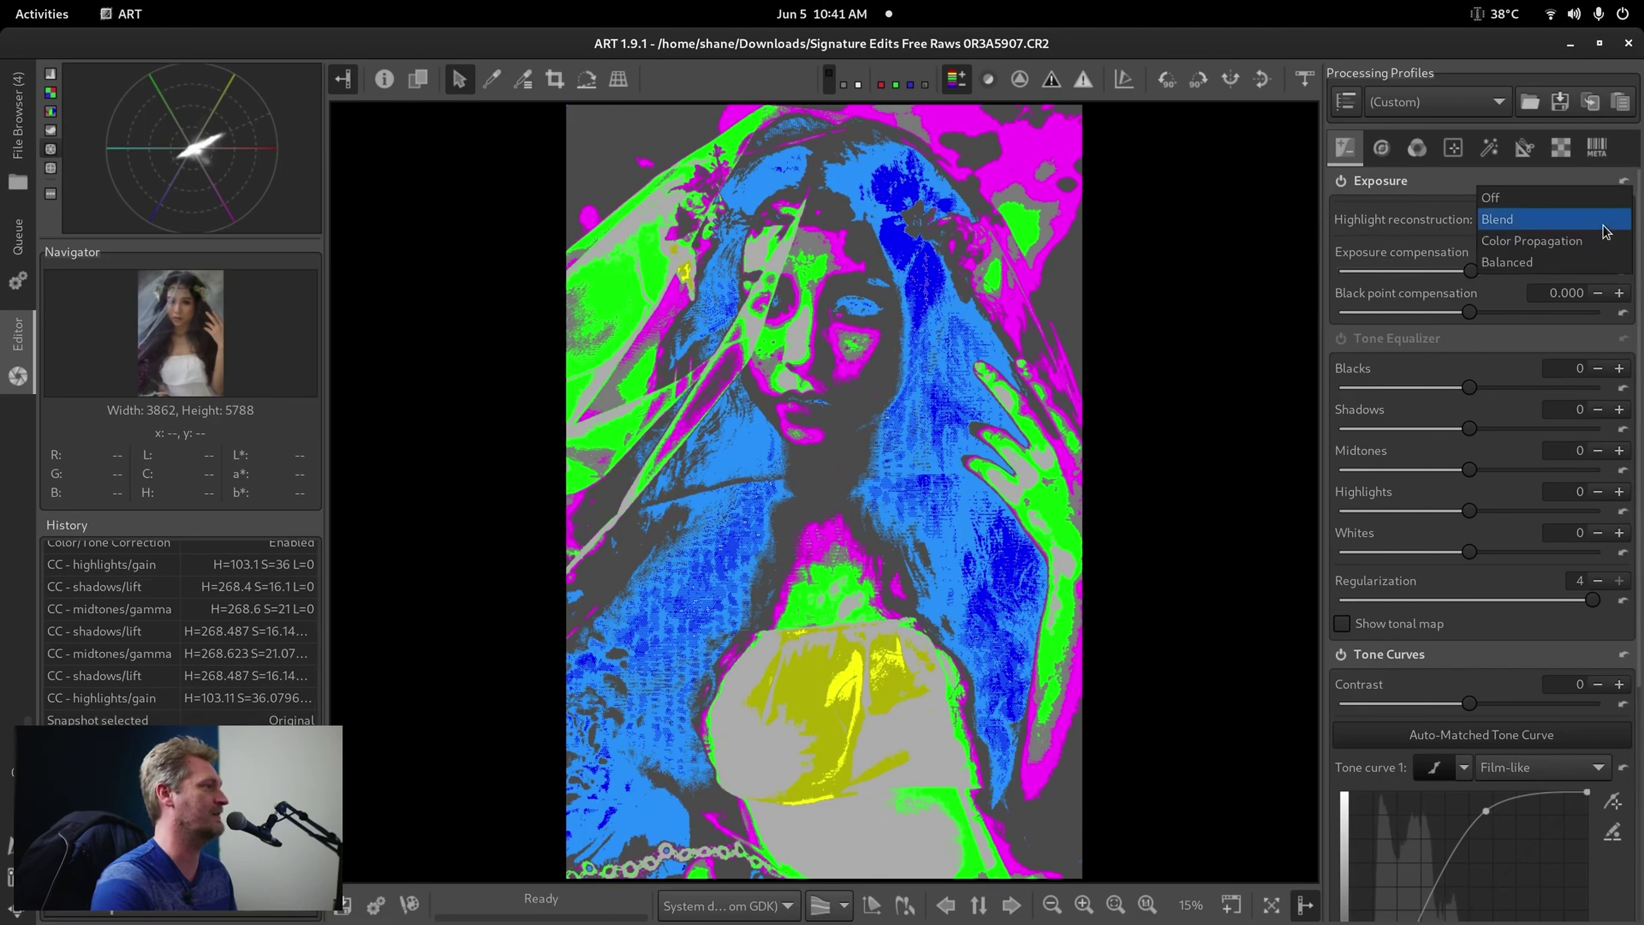
click(1546, 242)
click(1548, 220)
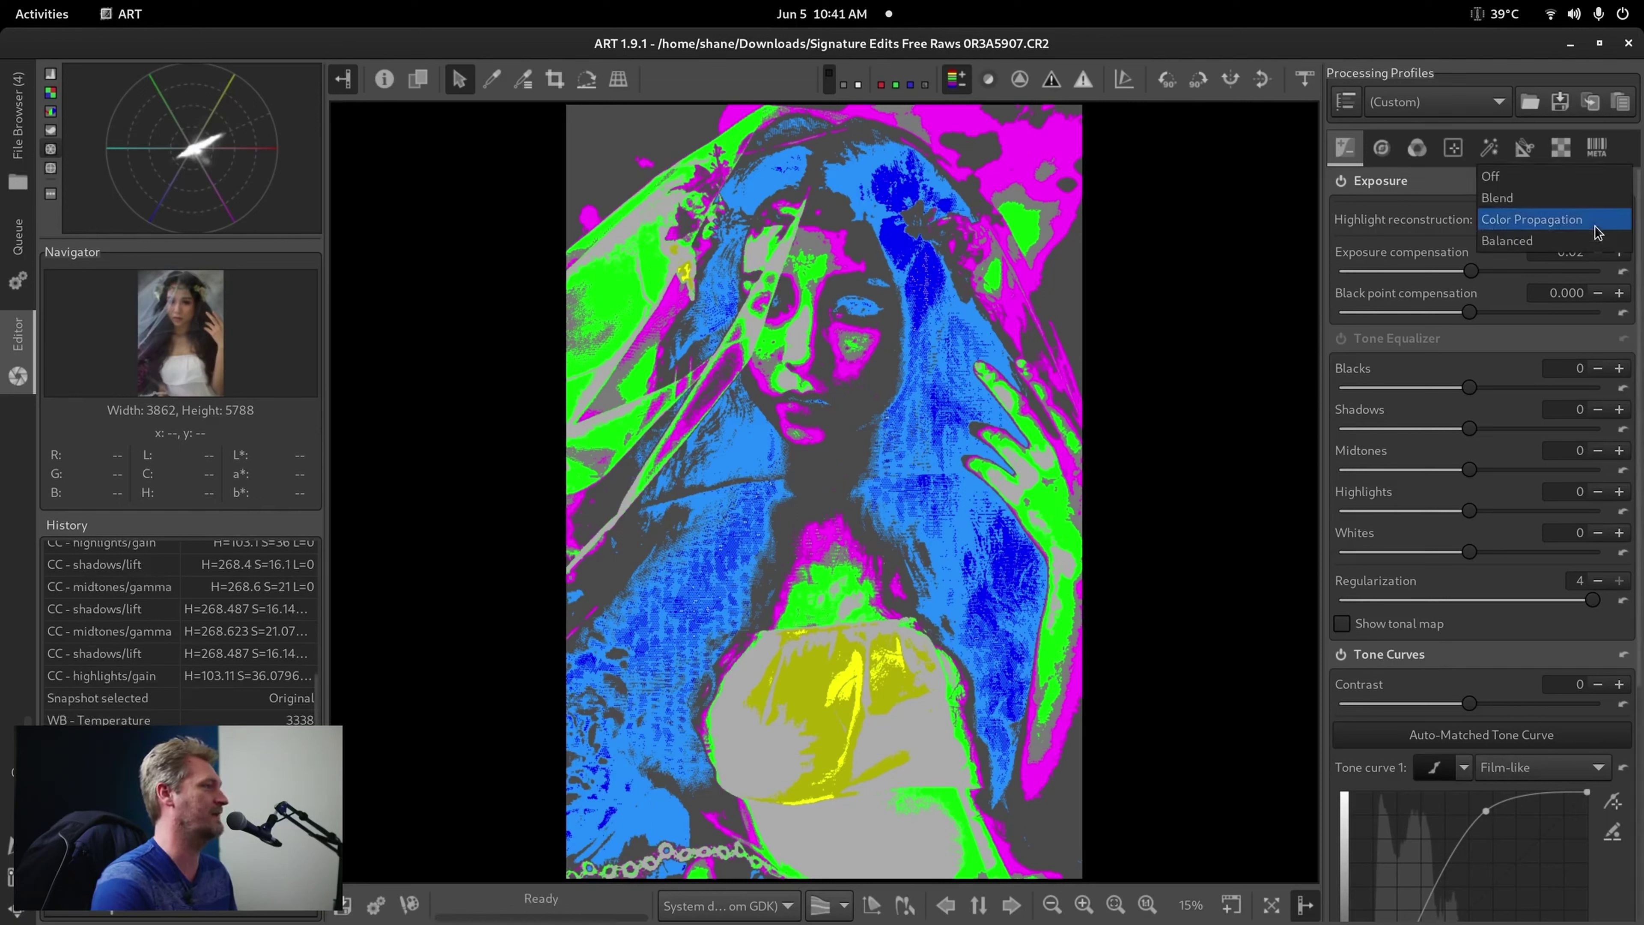
click(1556, 222)
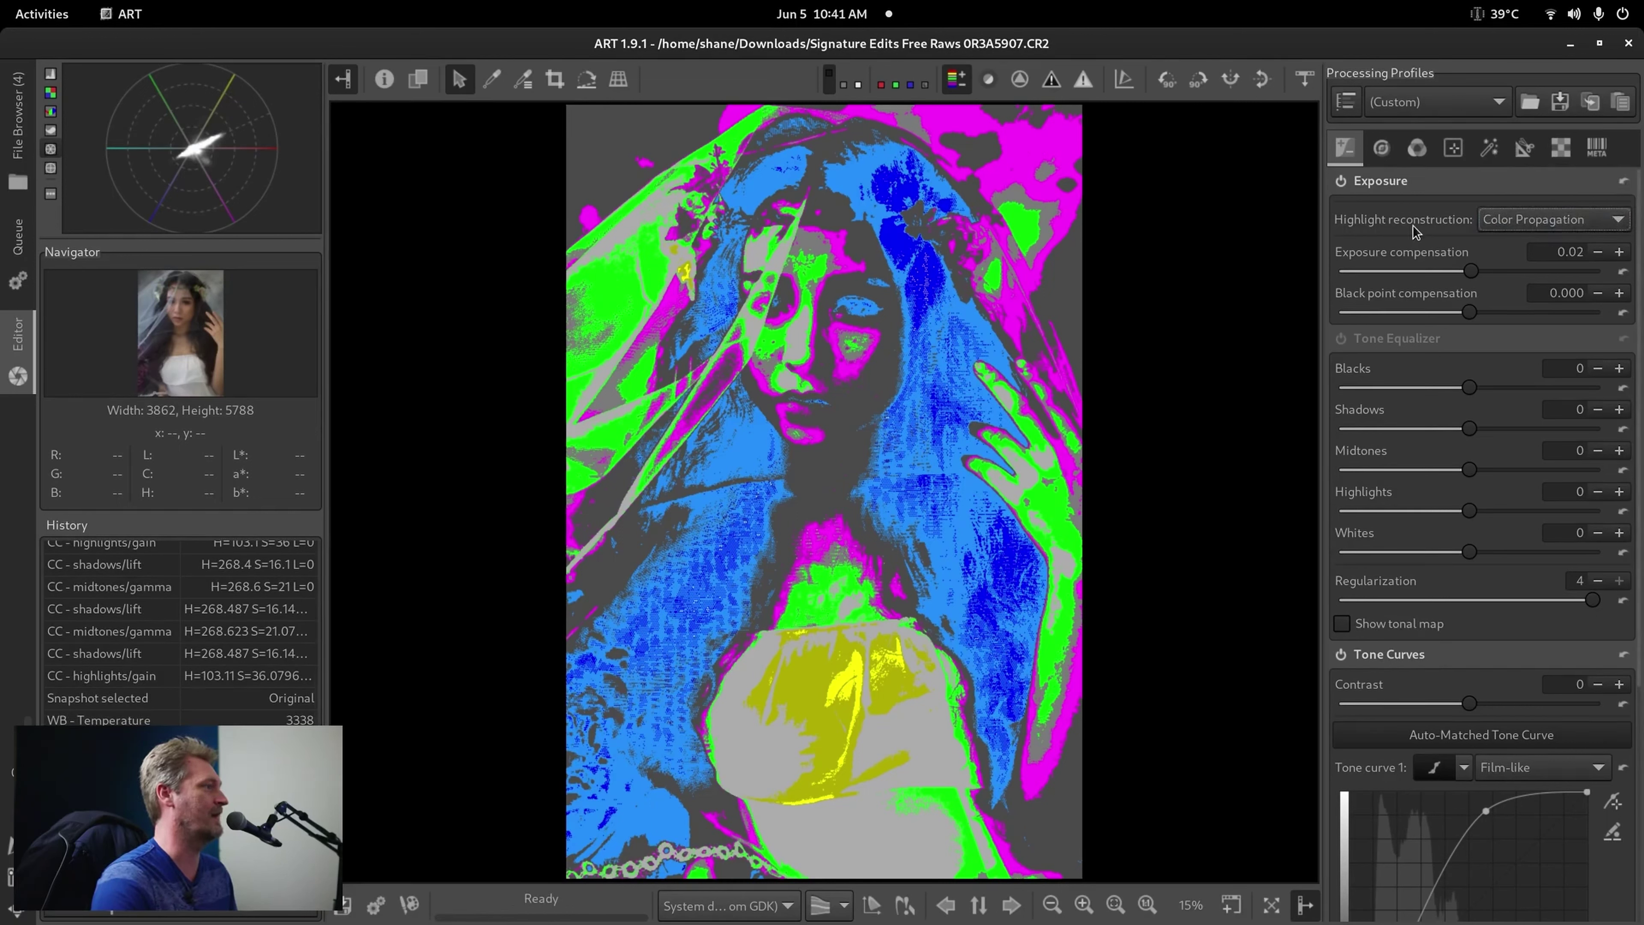
Raise exposure compensation to 0.47, then turn the false-colour map off.
drag(1471, 272, 1486, 270)
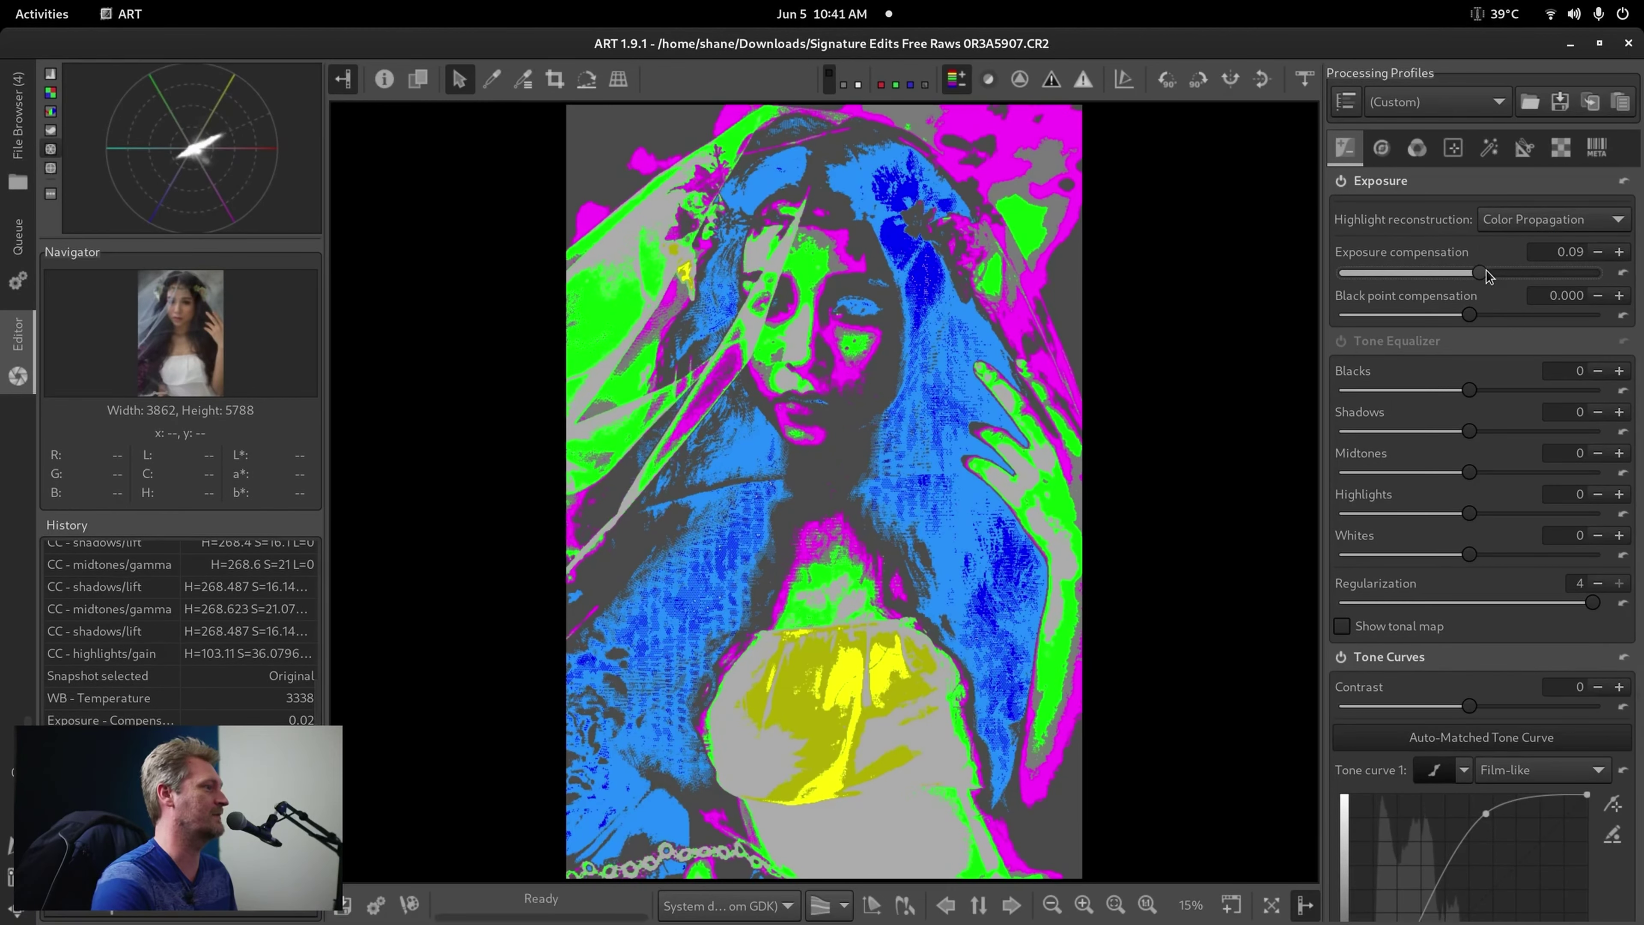
scroll(1525, 277, up, 5)
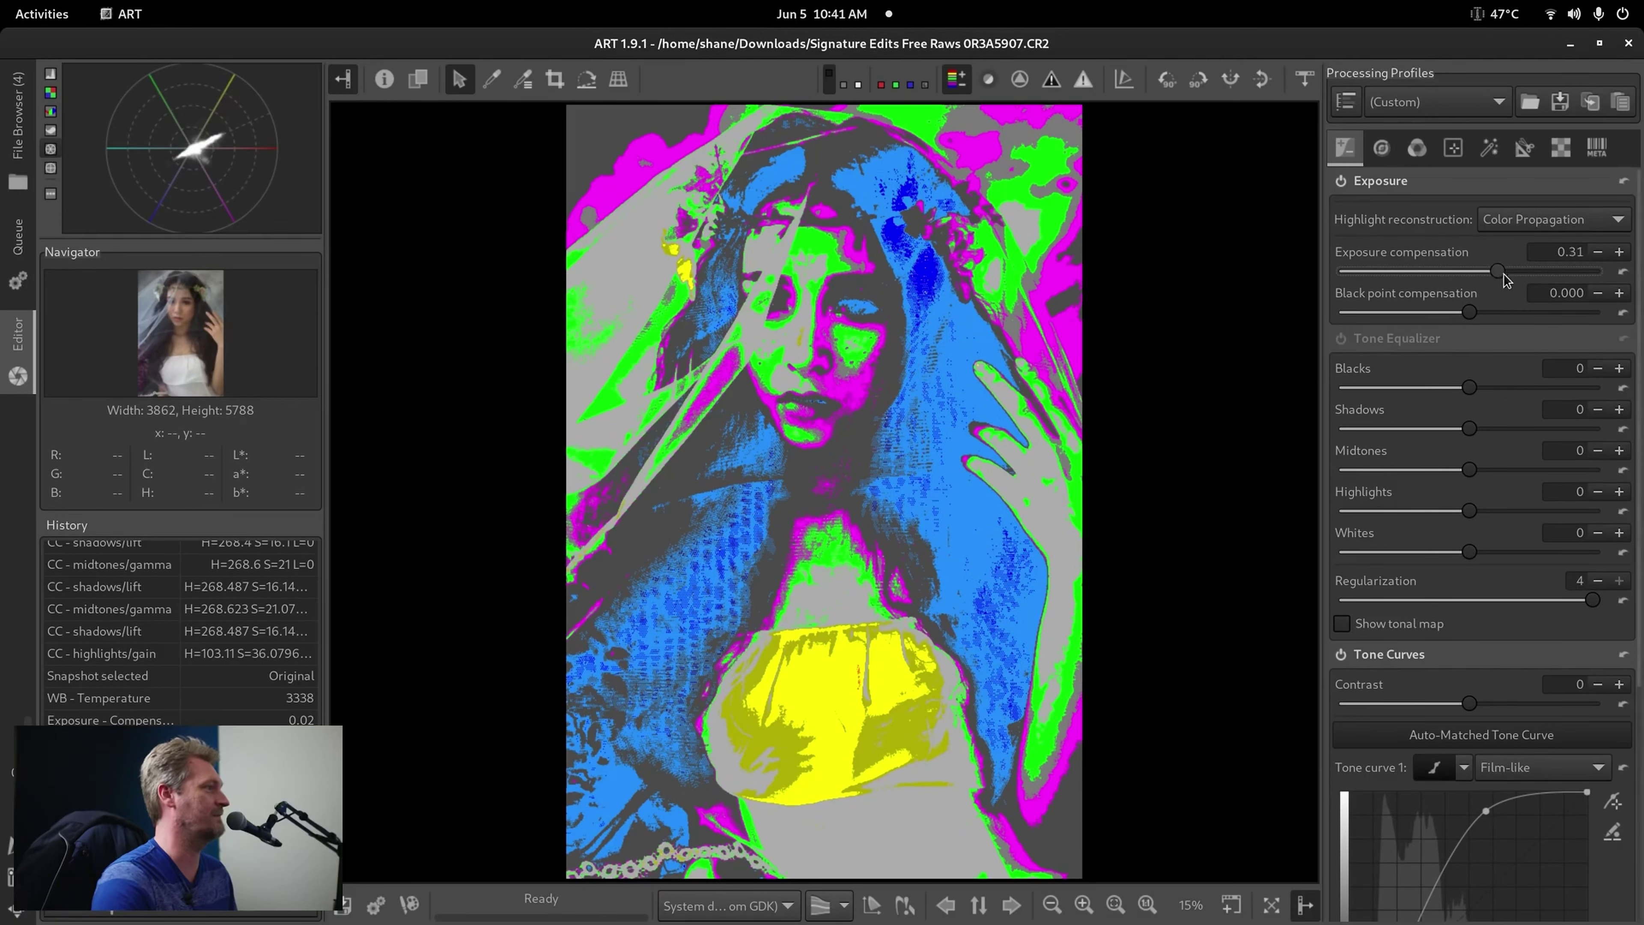
scroll(1505, 279, up, 5)
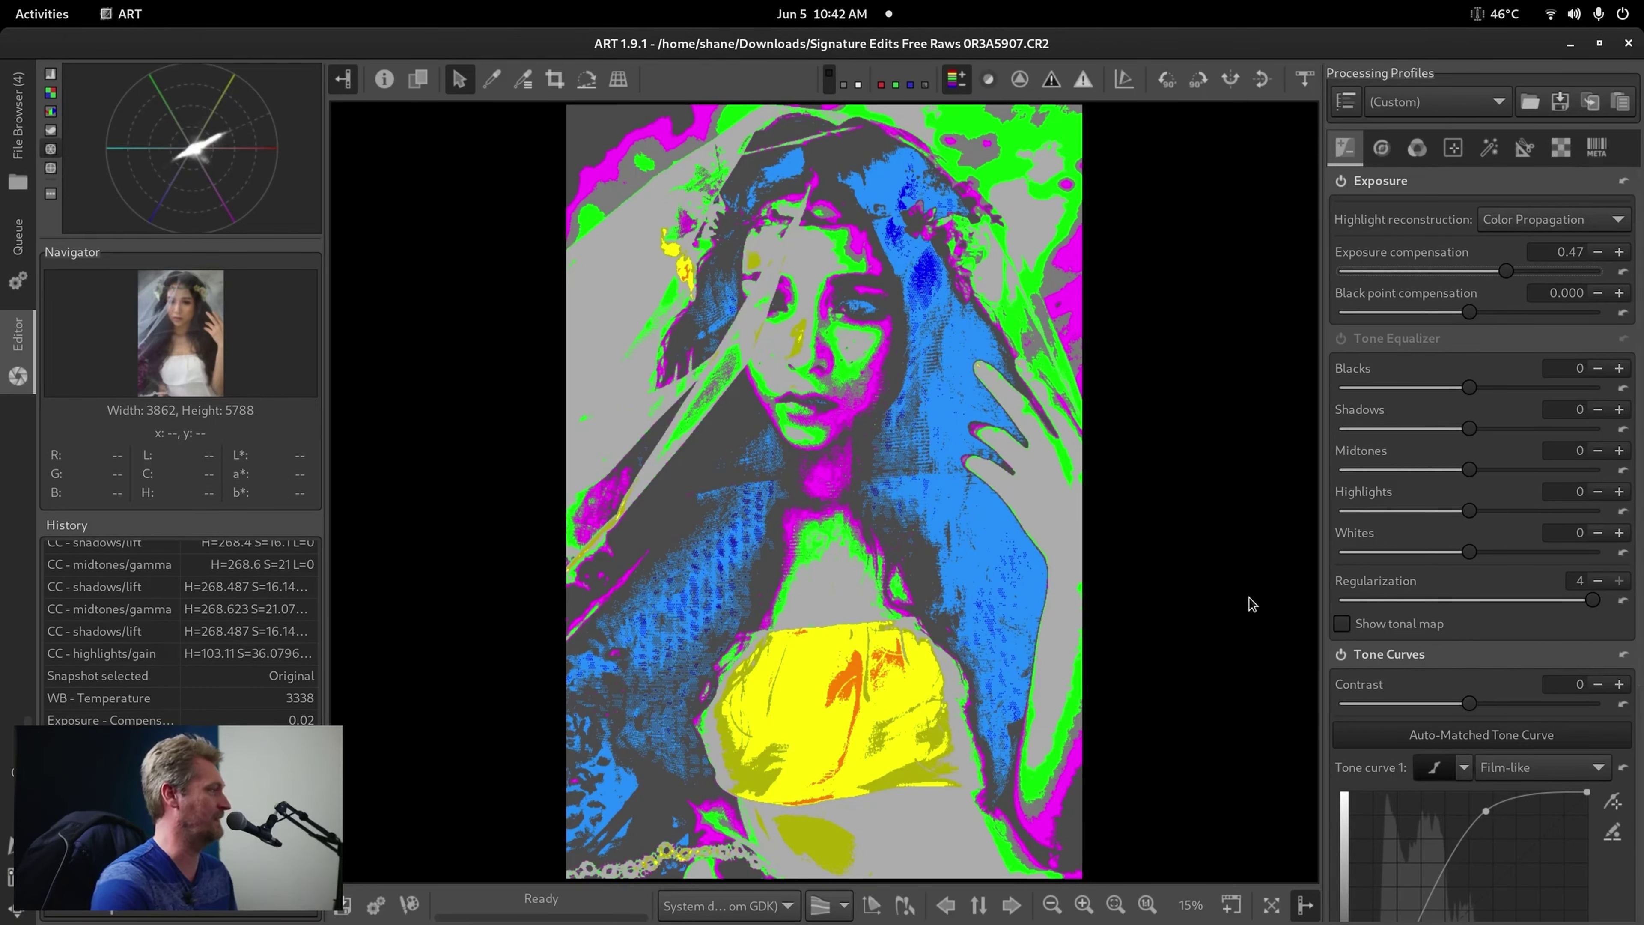
key(shift+f)
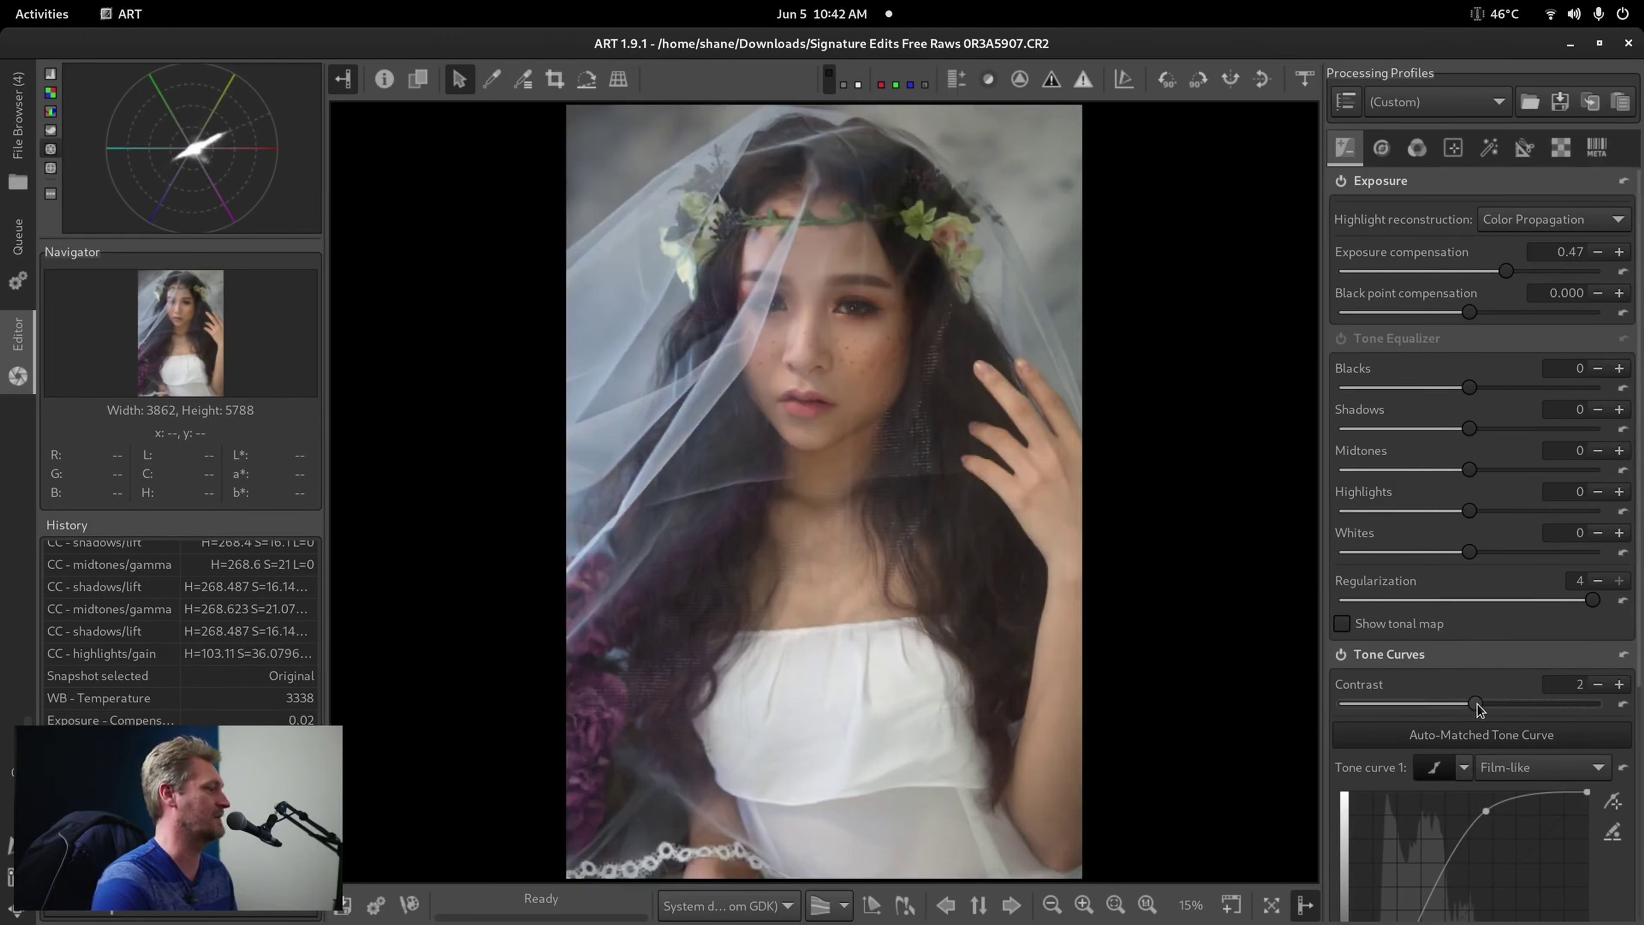
Raise Tone Curves contrast to 20, checking the result on the false-colour map.
drag(1478, 707, 1510, 711)
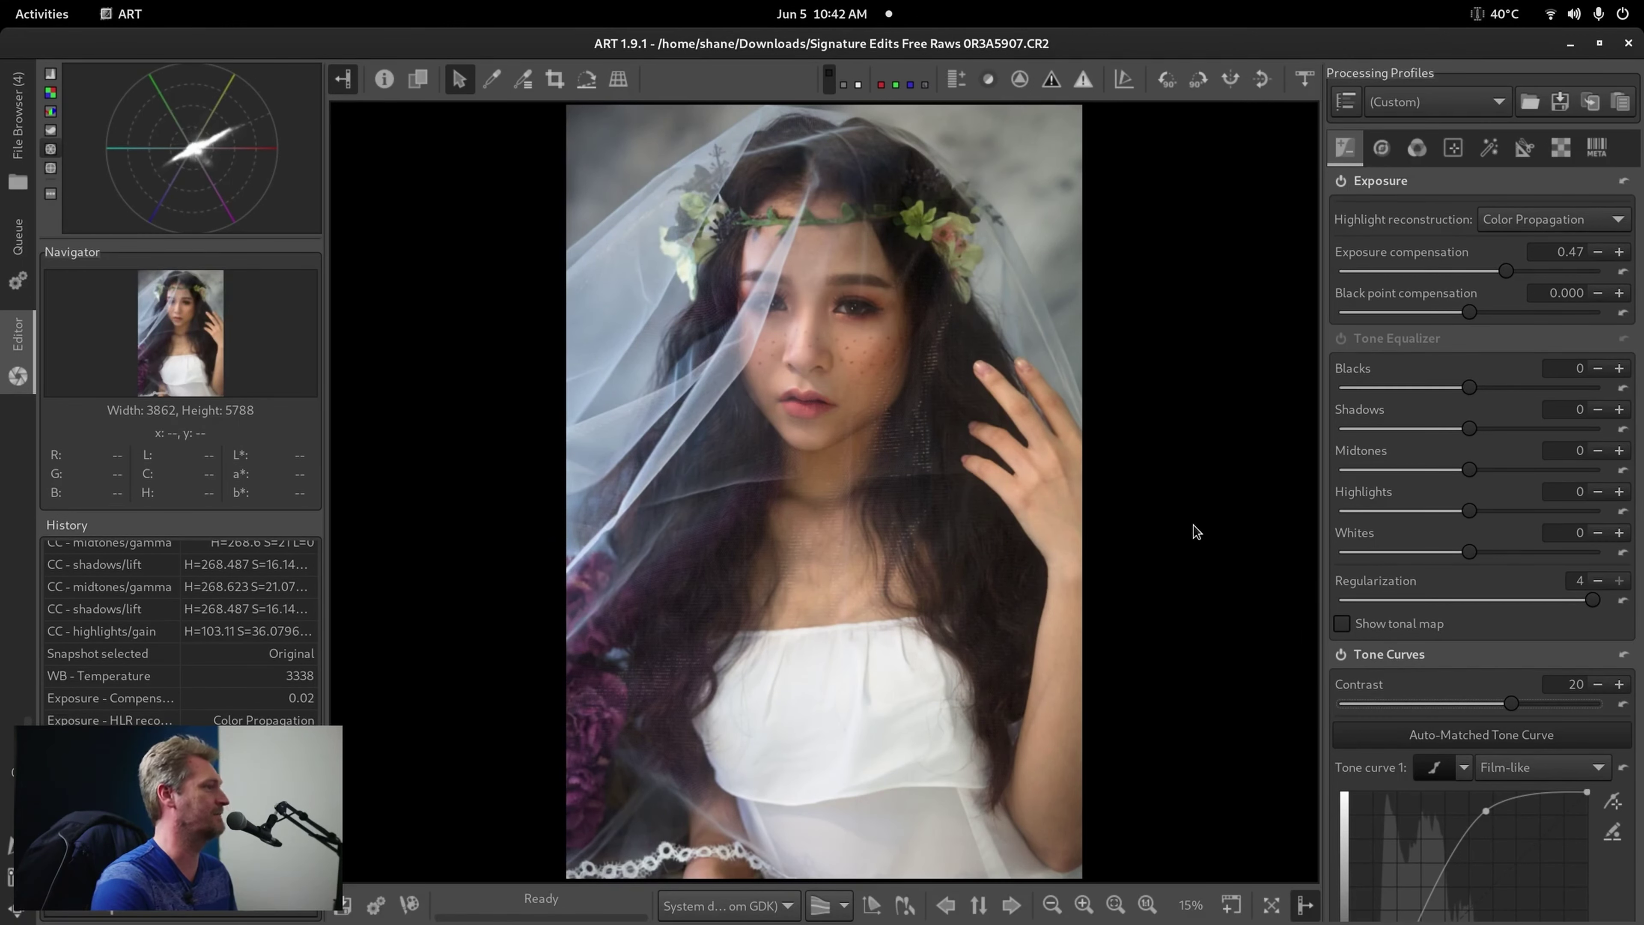
key(shift+f)
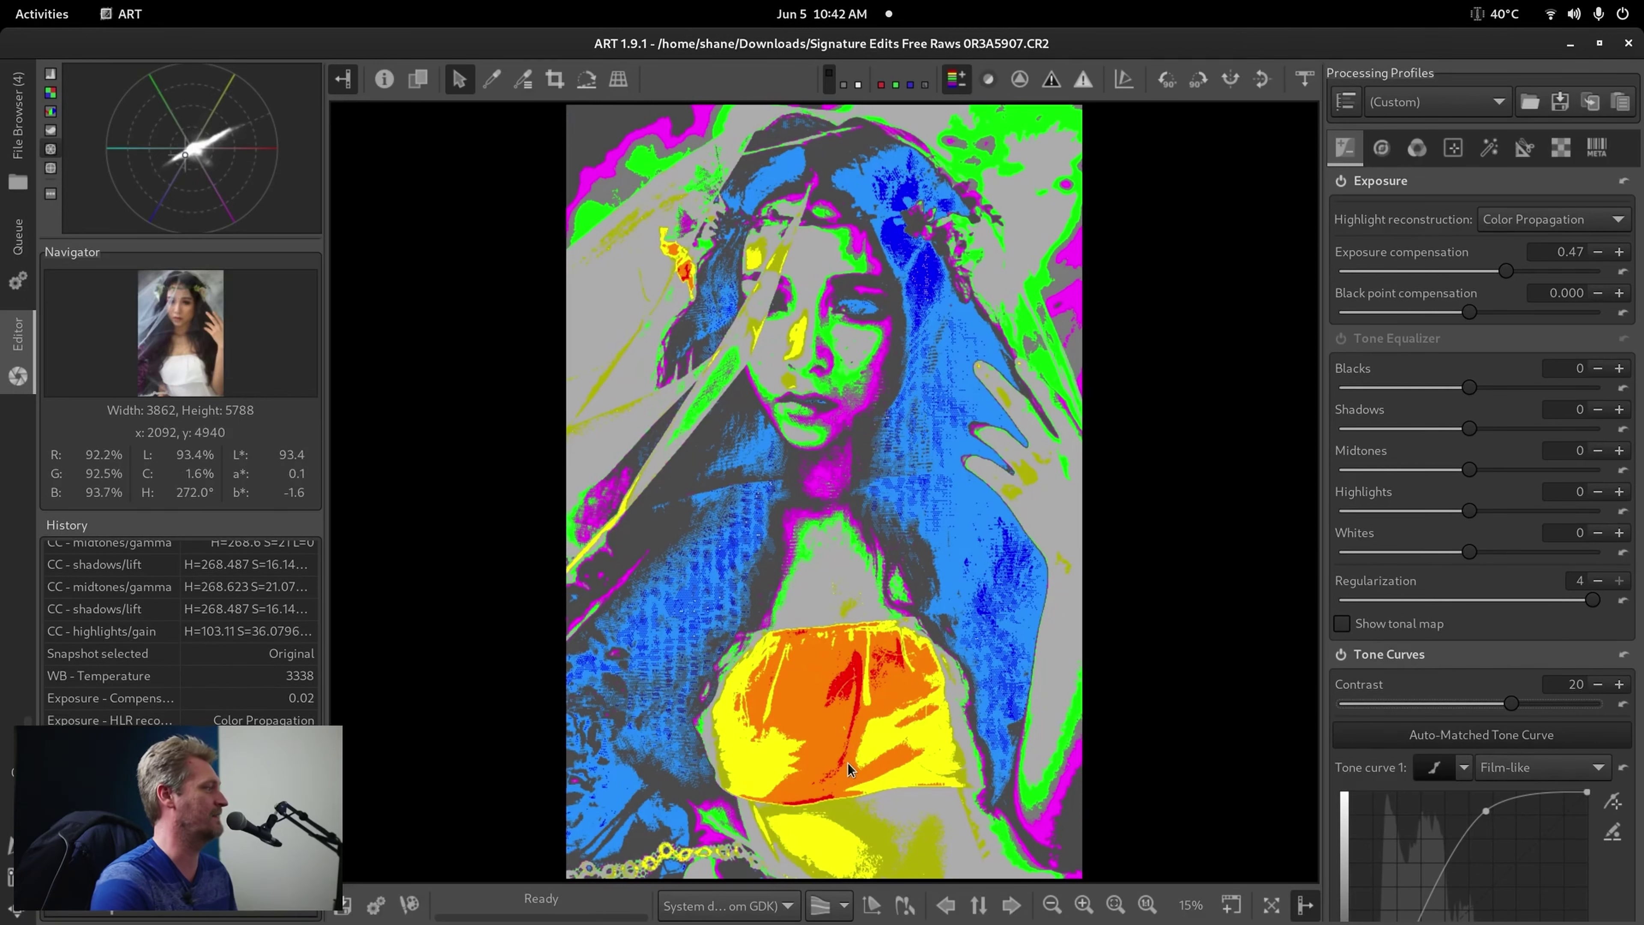
key(shift+f)
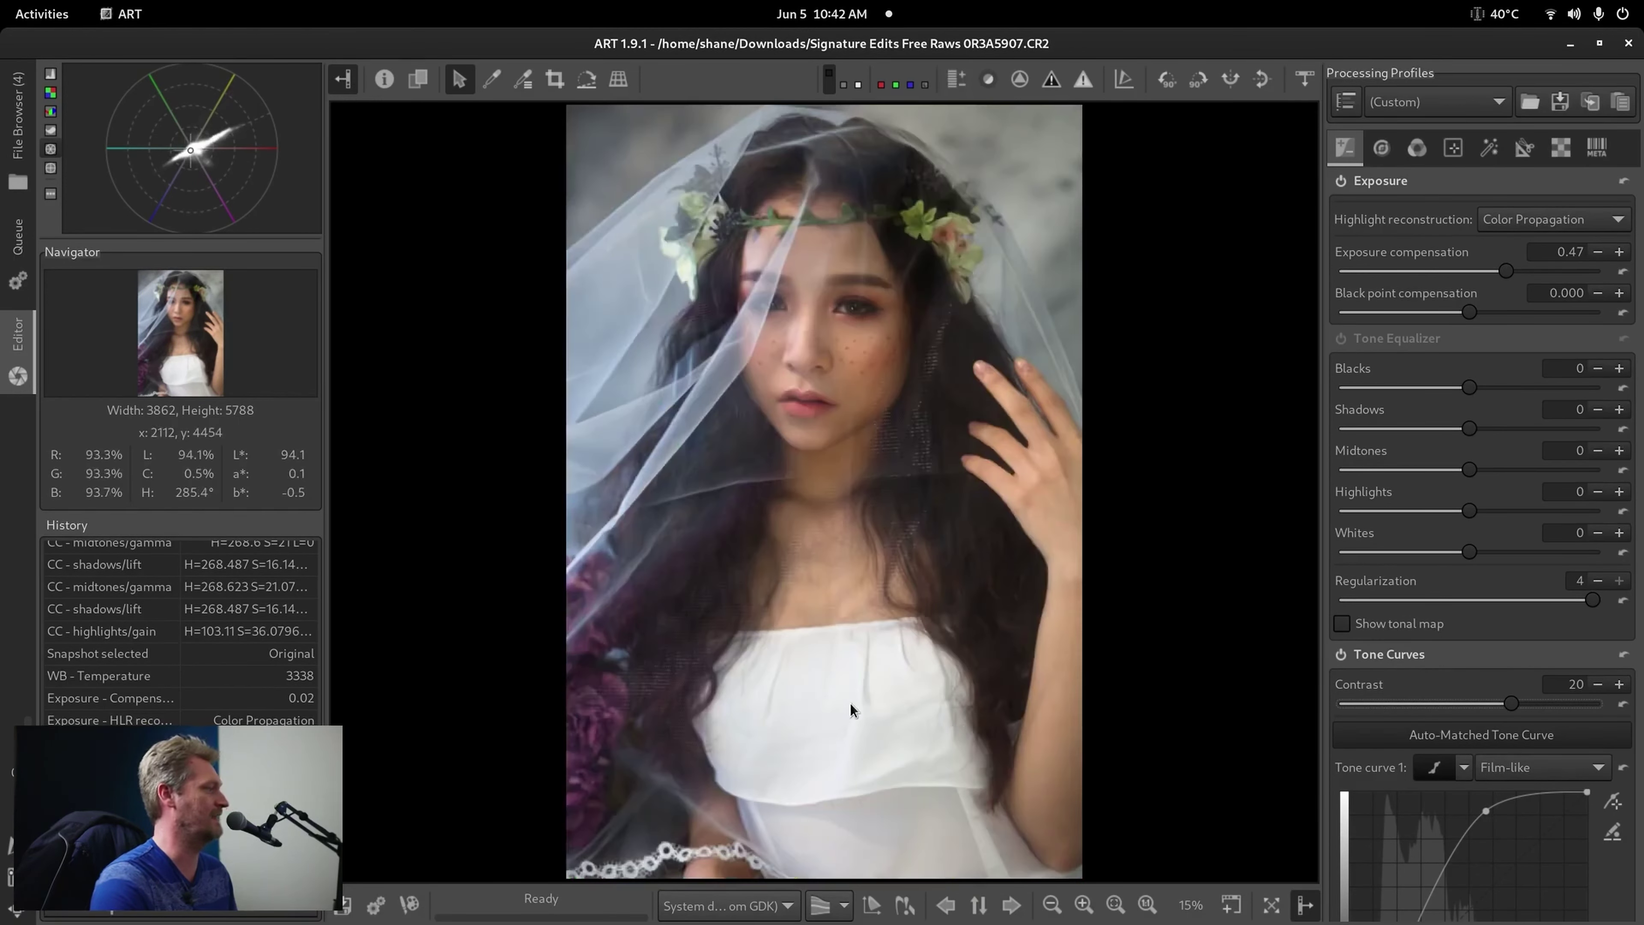
Inspect the dress at 100% zoom, then enable the Tone Equalizer with false colour showing.
key(z)
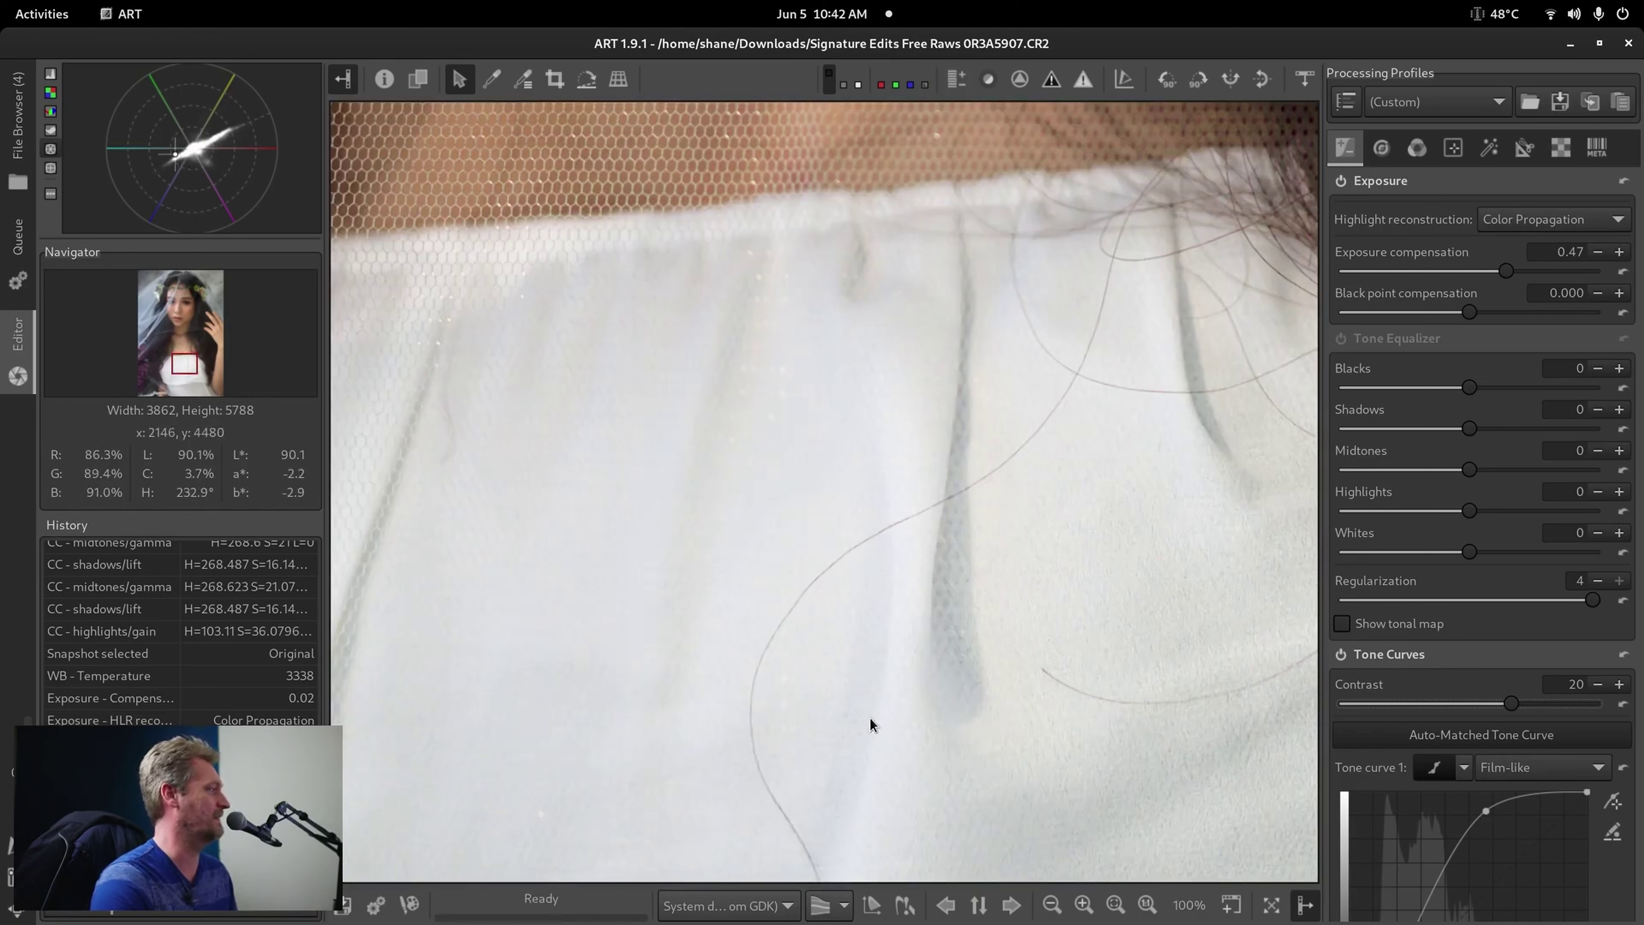
drag(932, 771, 959, 686)
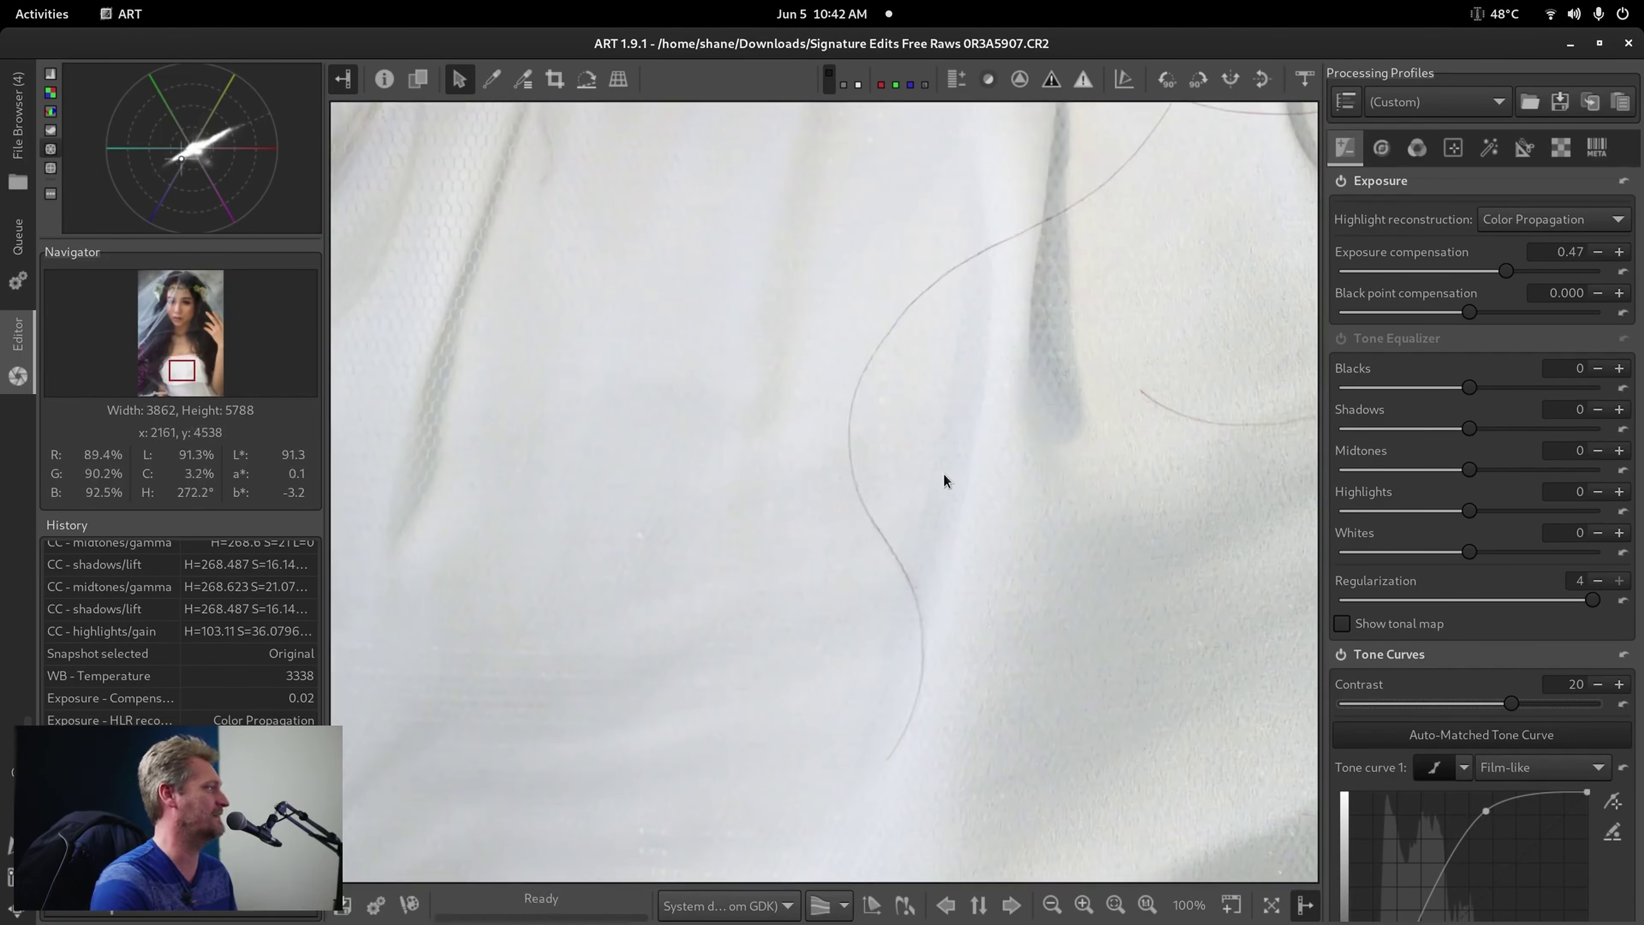
key(f)
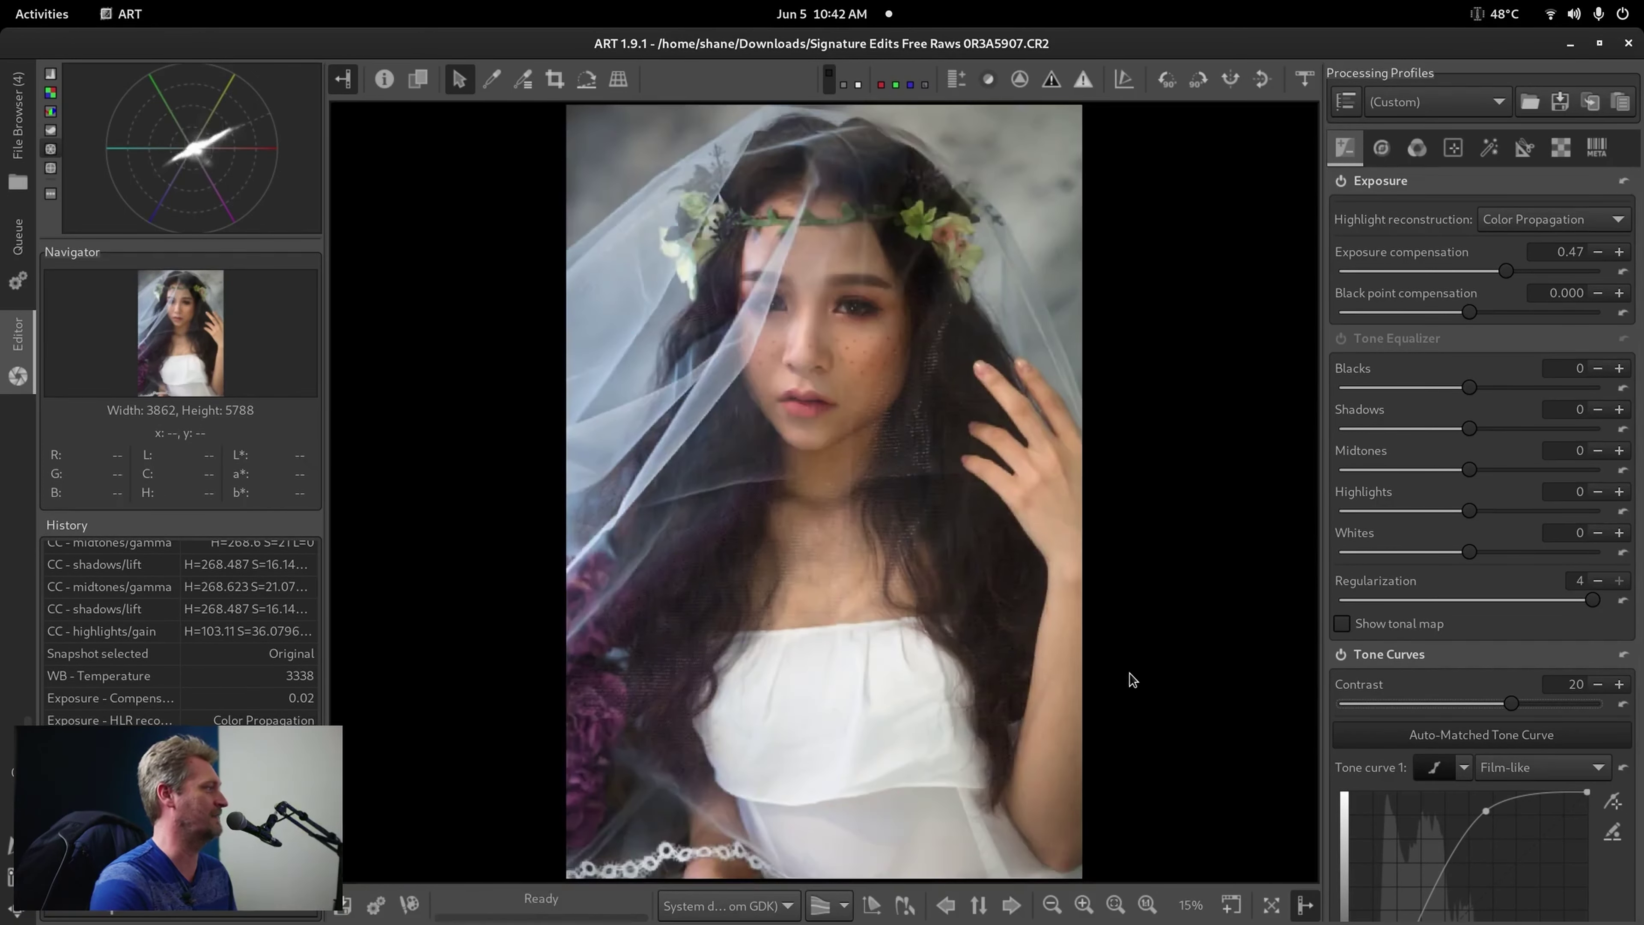
key(shift+f)
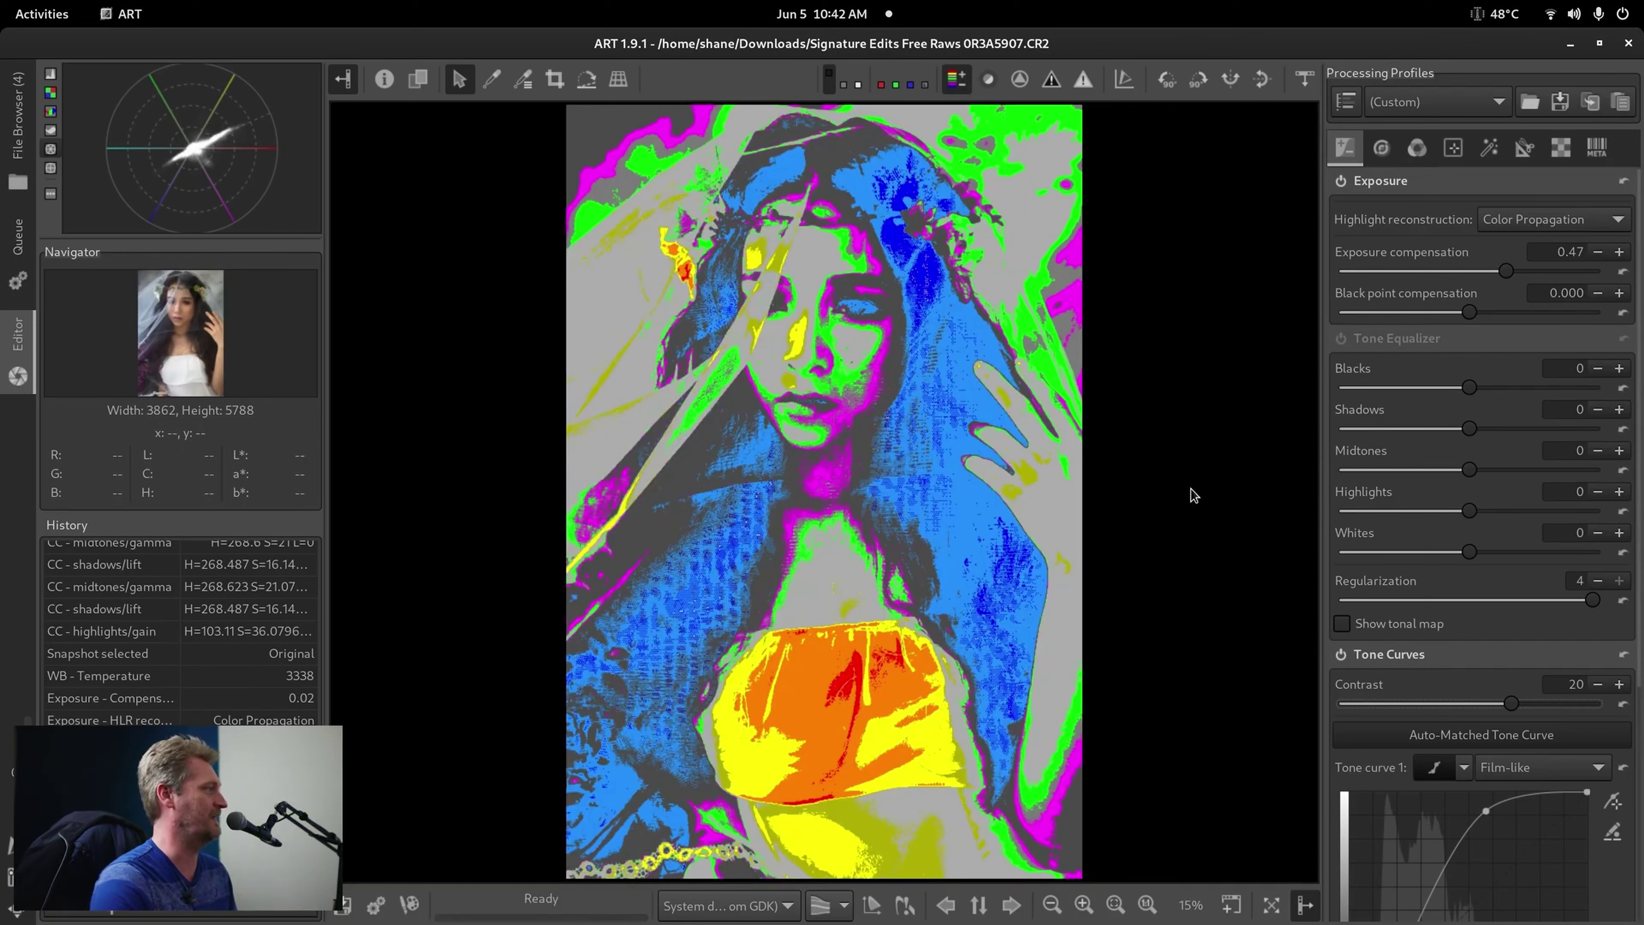
click(1341, 339)
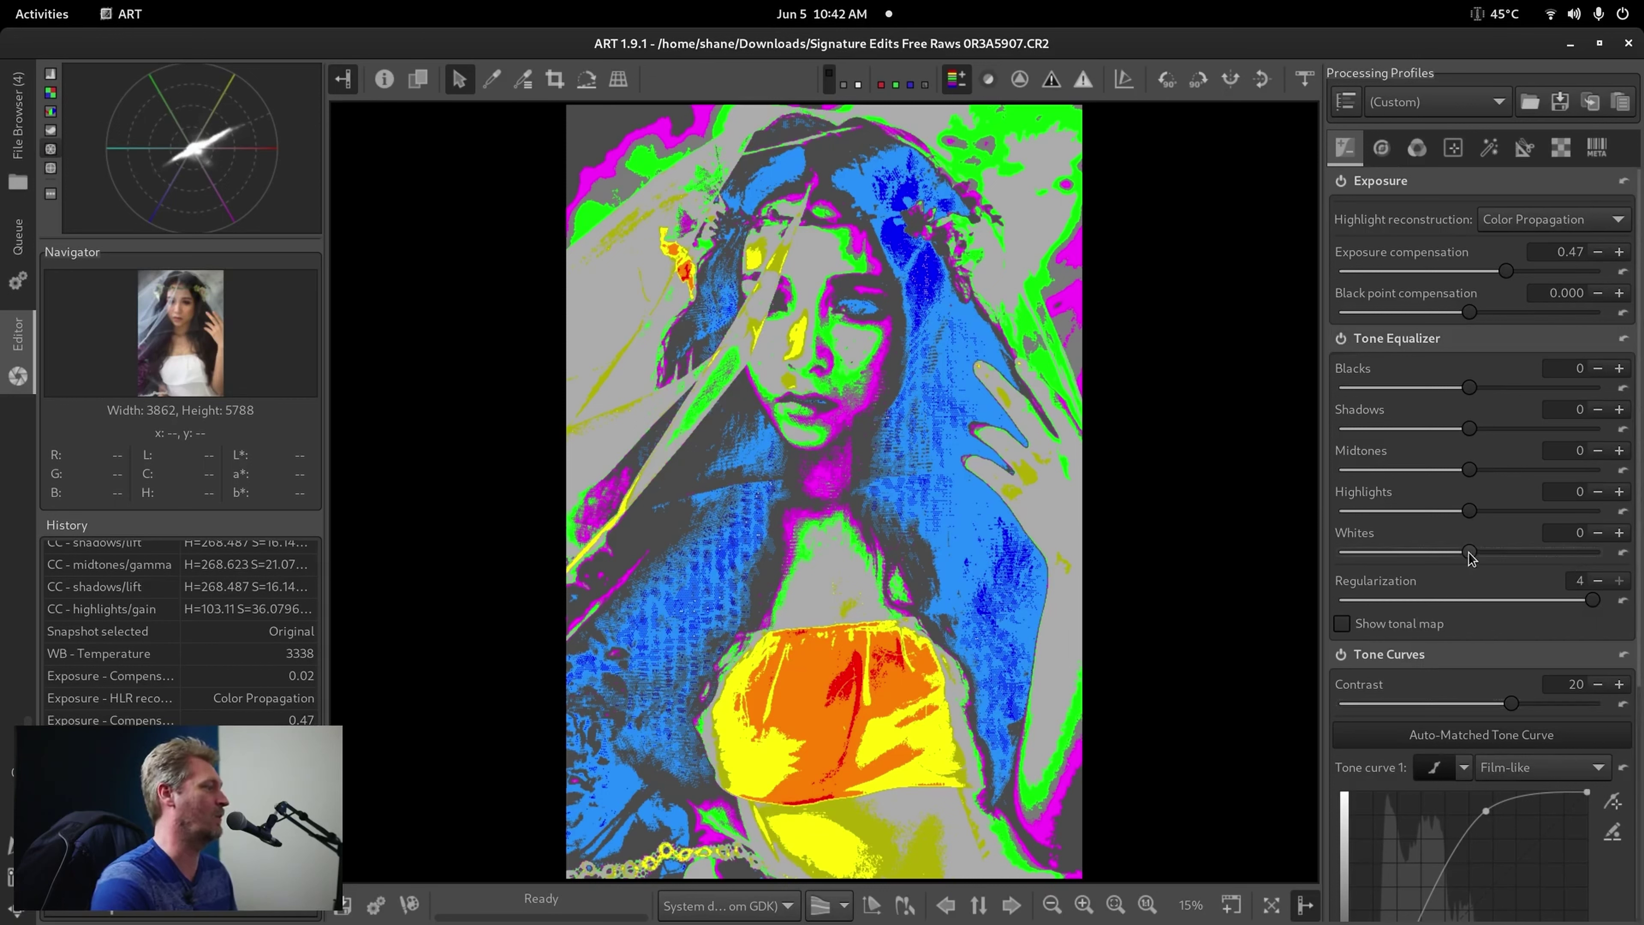
Set the Tone Equalizer Whites band to -83 and Highlights to -6, then hide false colour.
drag(1469, 553, 1368, 554)
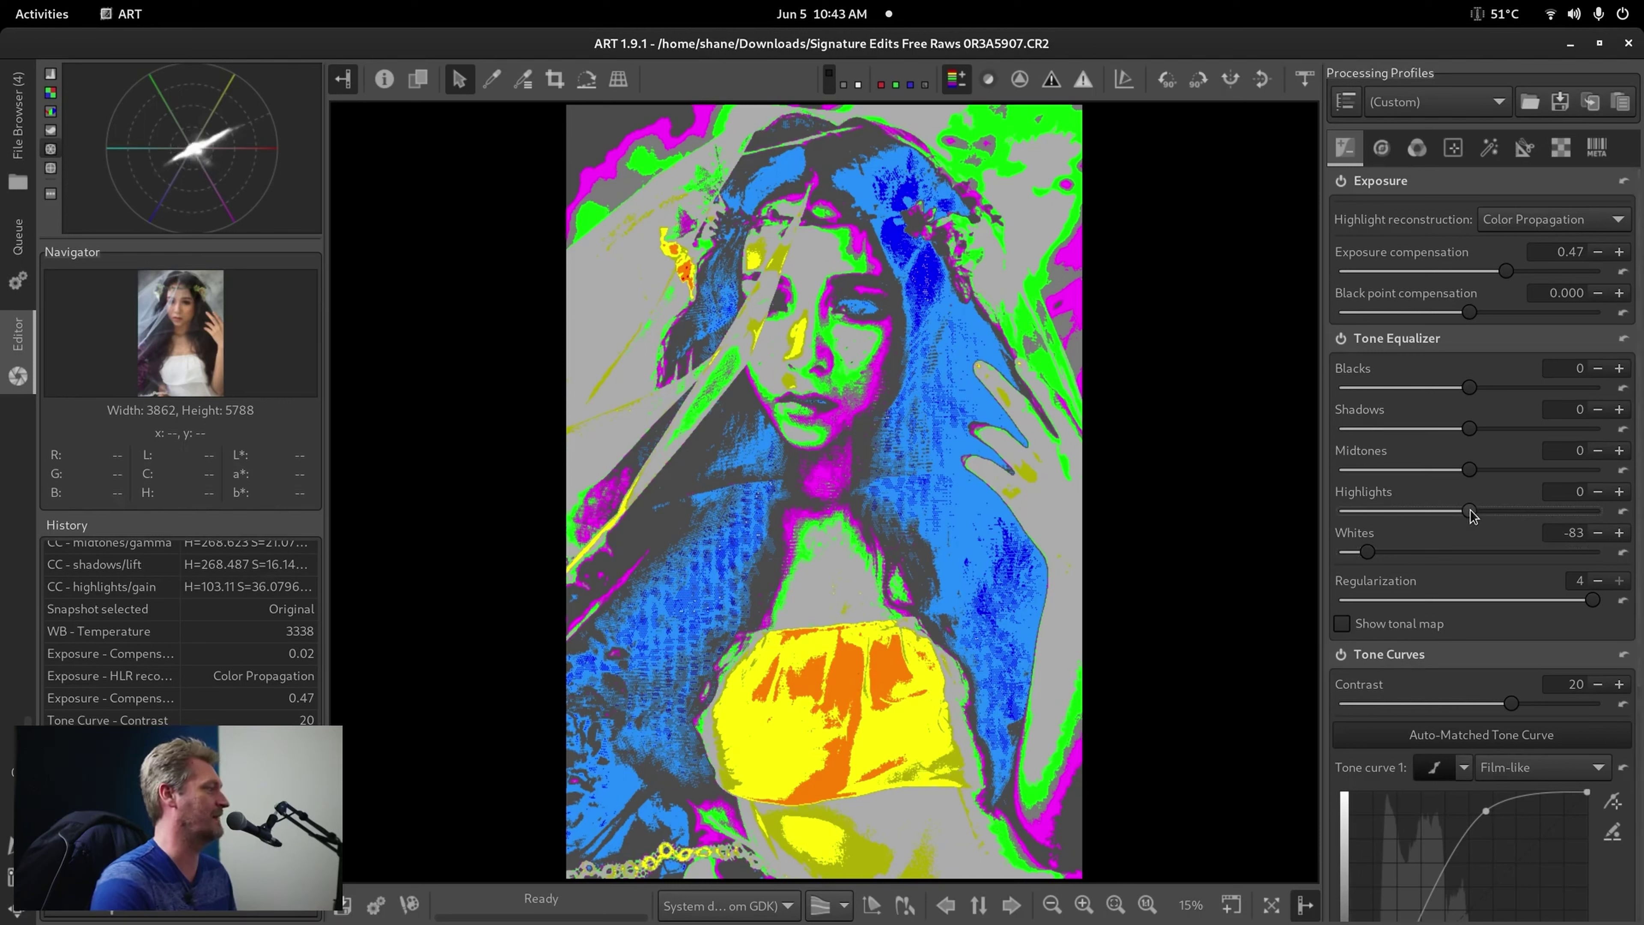
drag(1470, 510, 1467, 511)
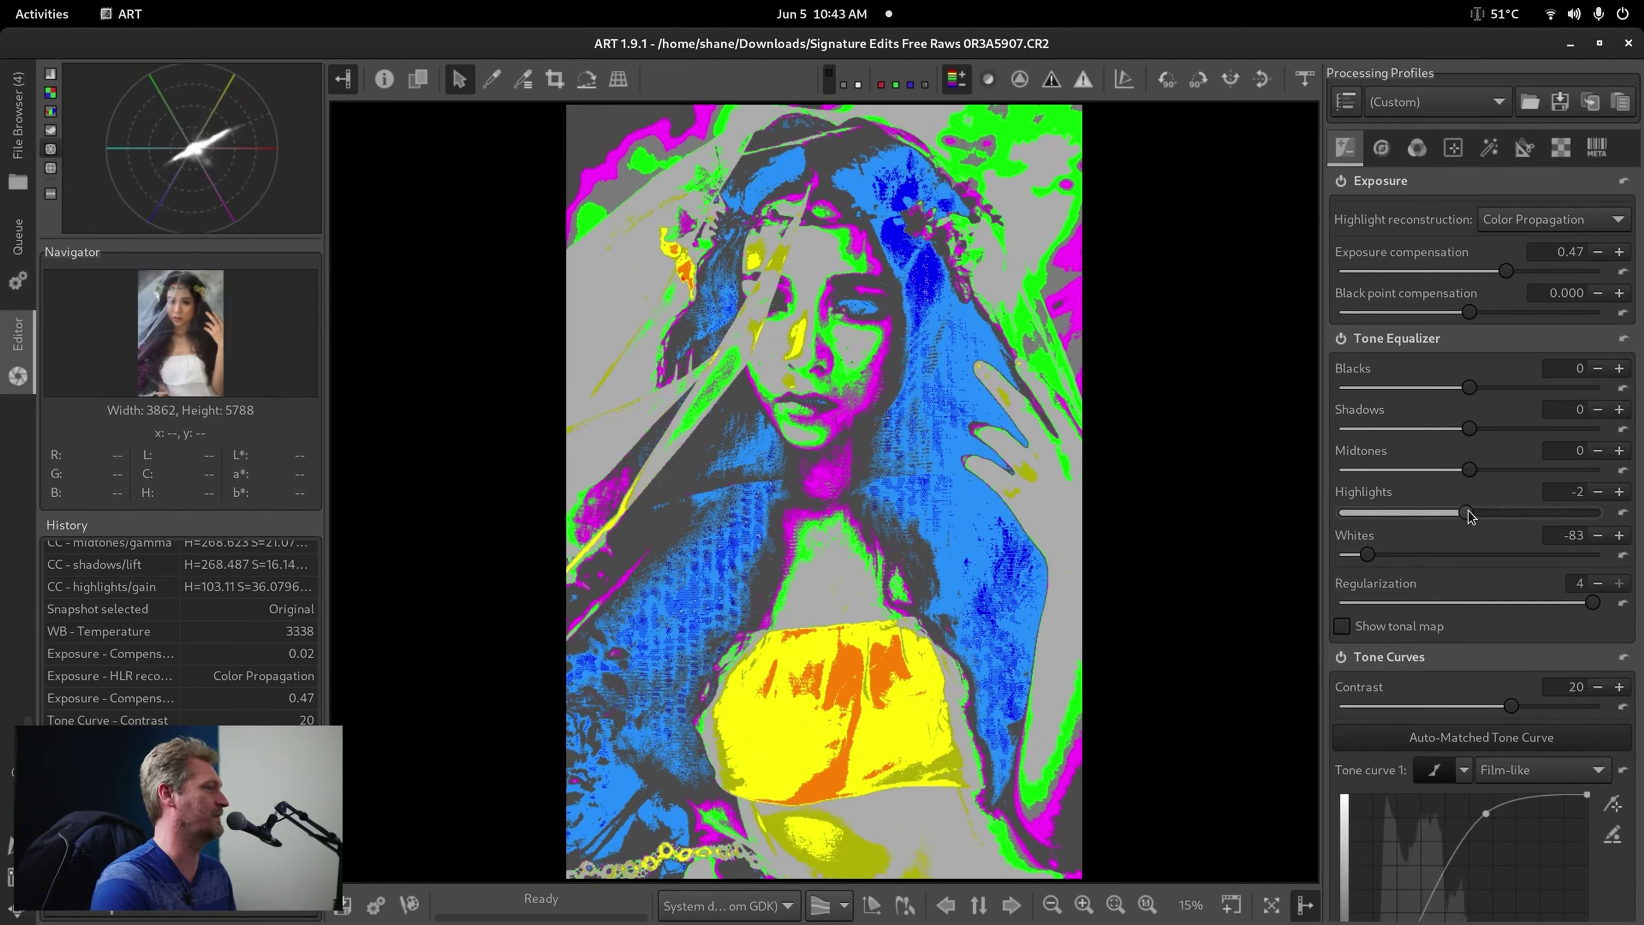
drag(1470, 515, 1454, 517)
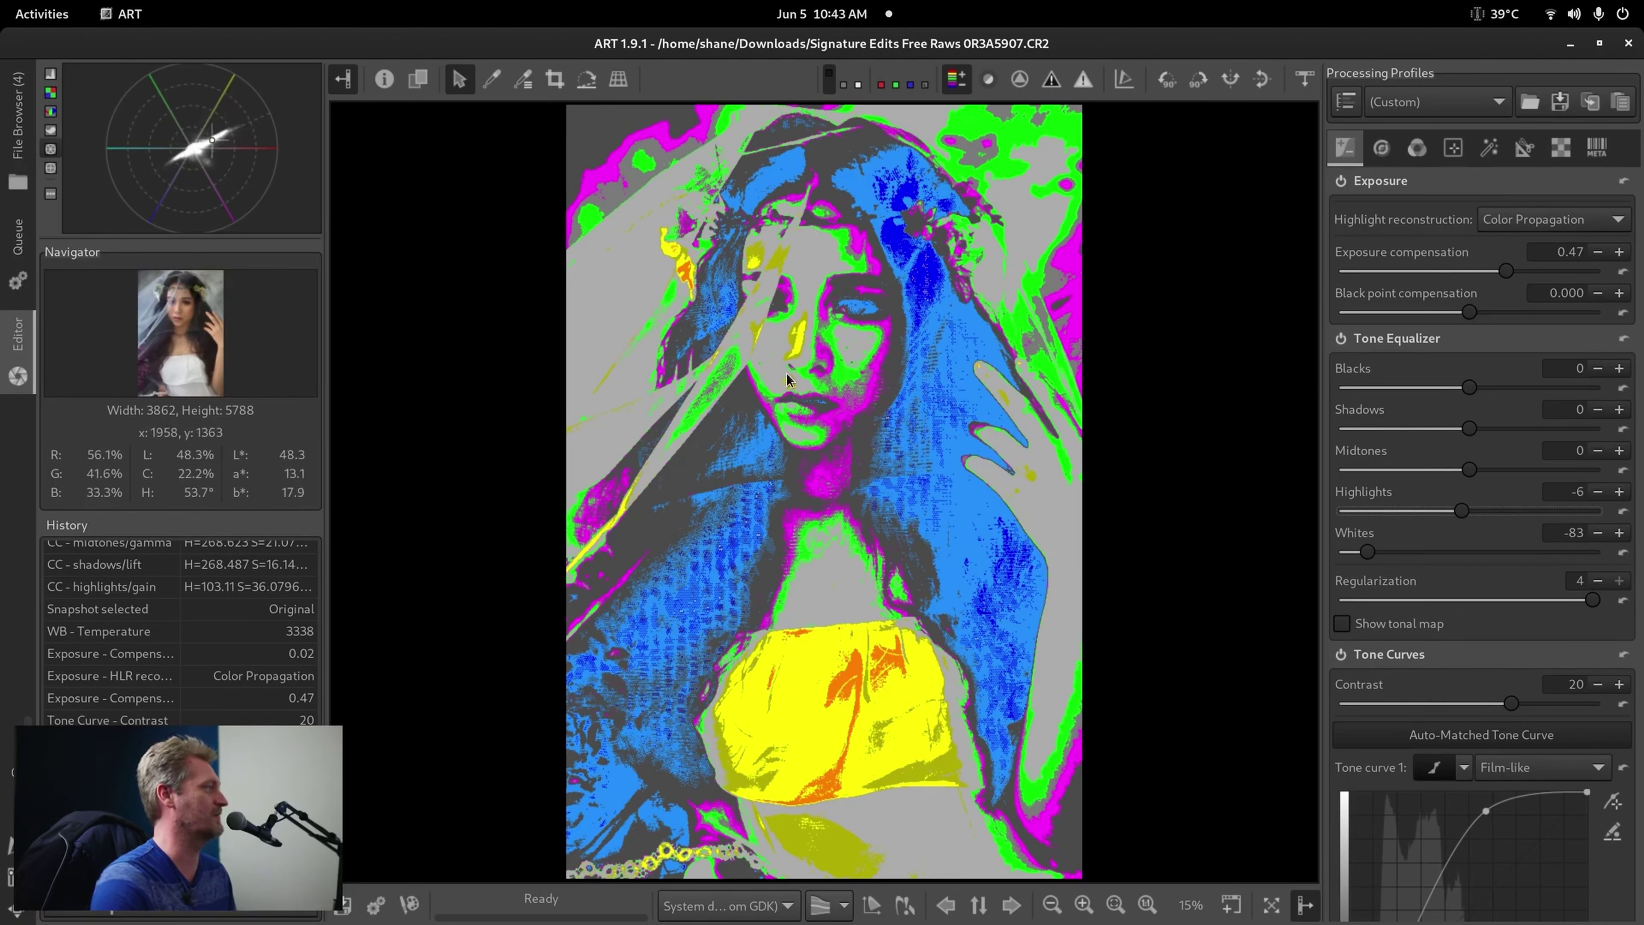
key(shift+f)
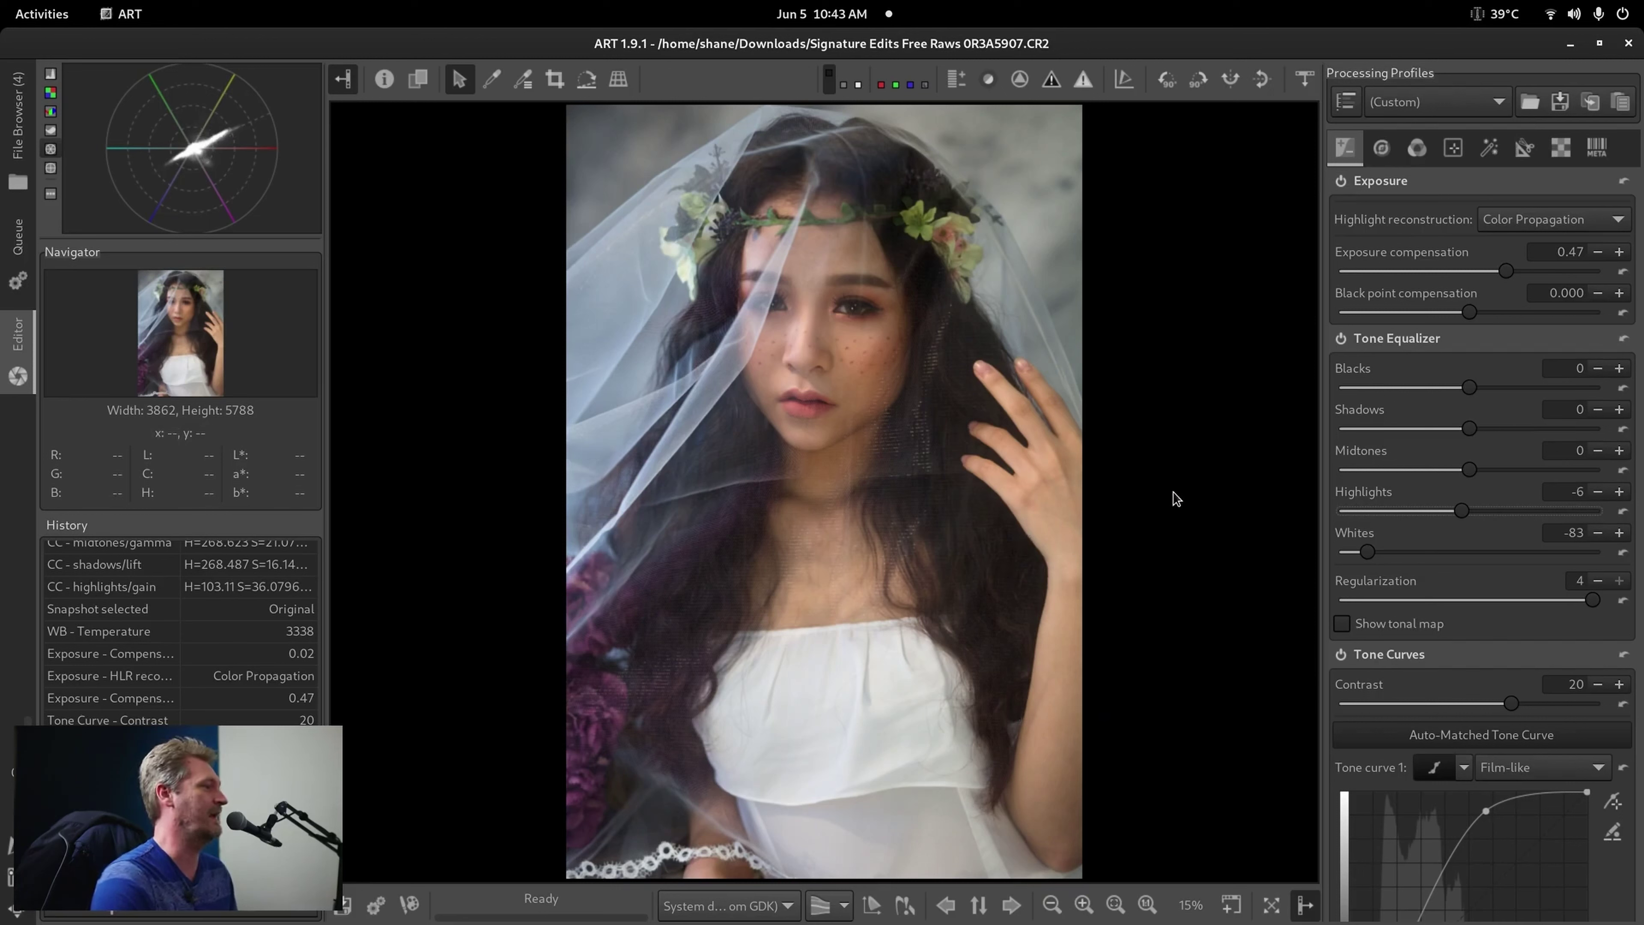
click(1455, 149)
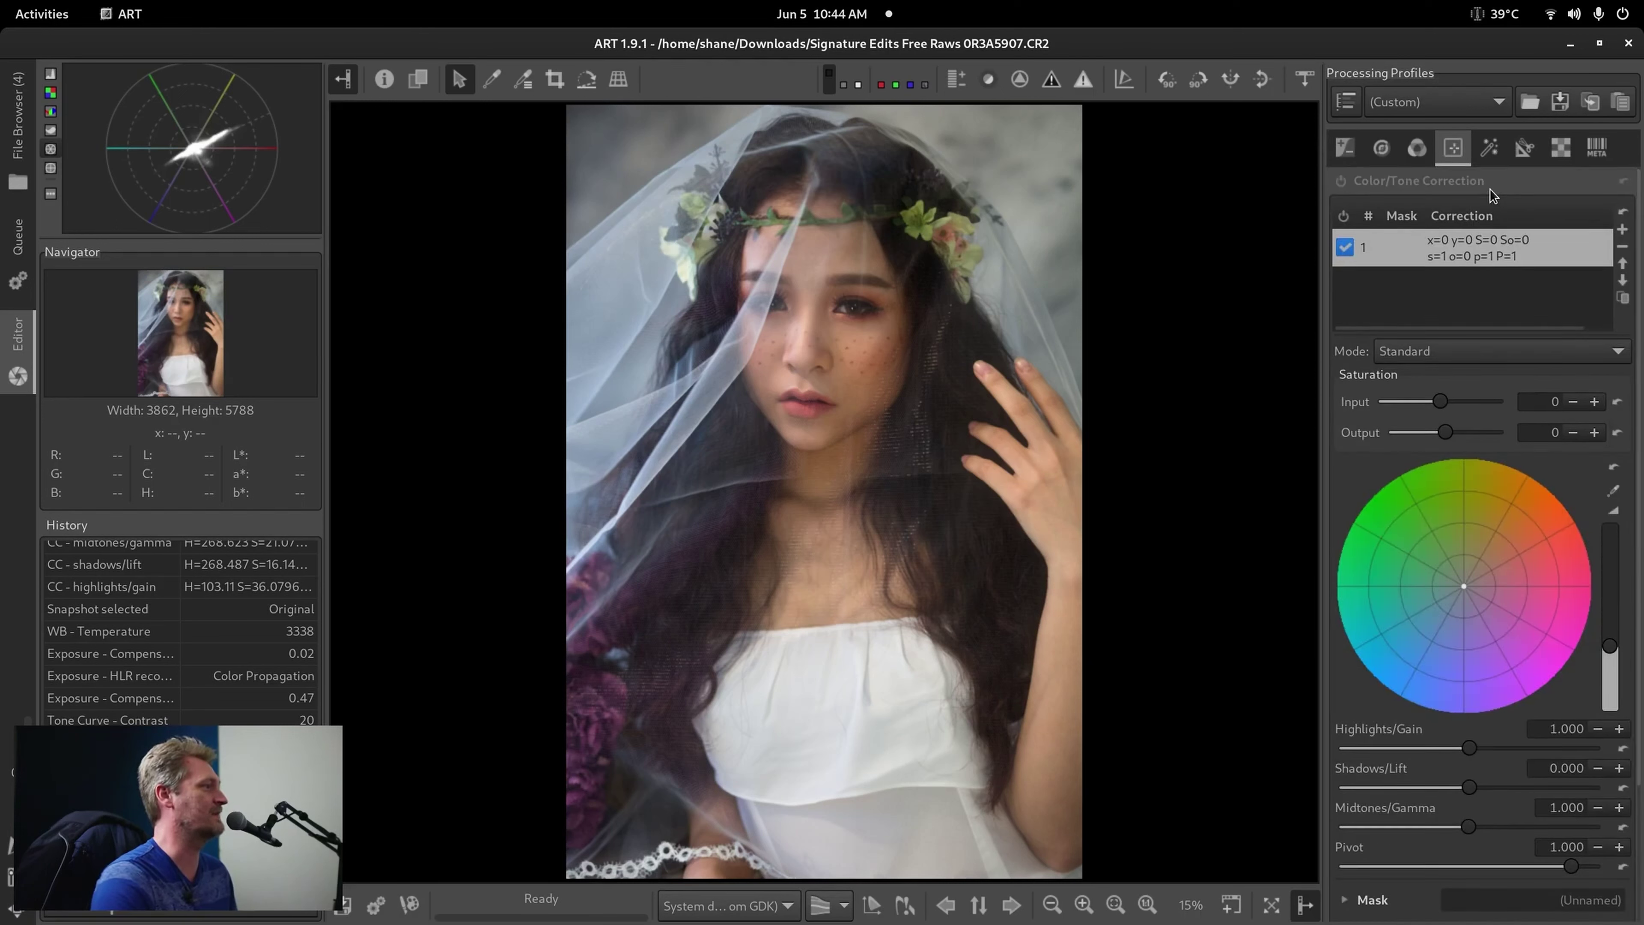
Enable local Color/Tone Correction and switch its mode to HSL factors.
click(1486, 183)
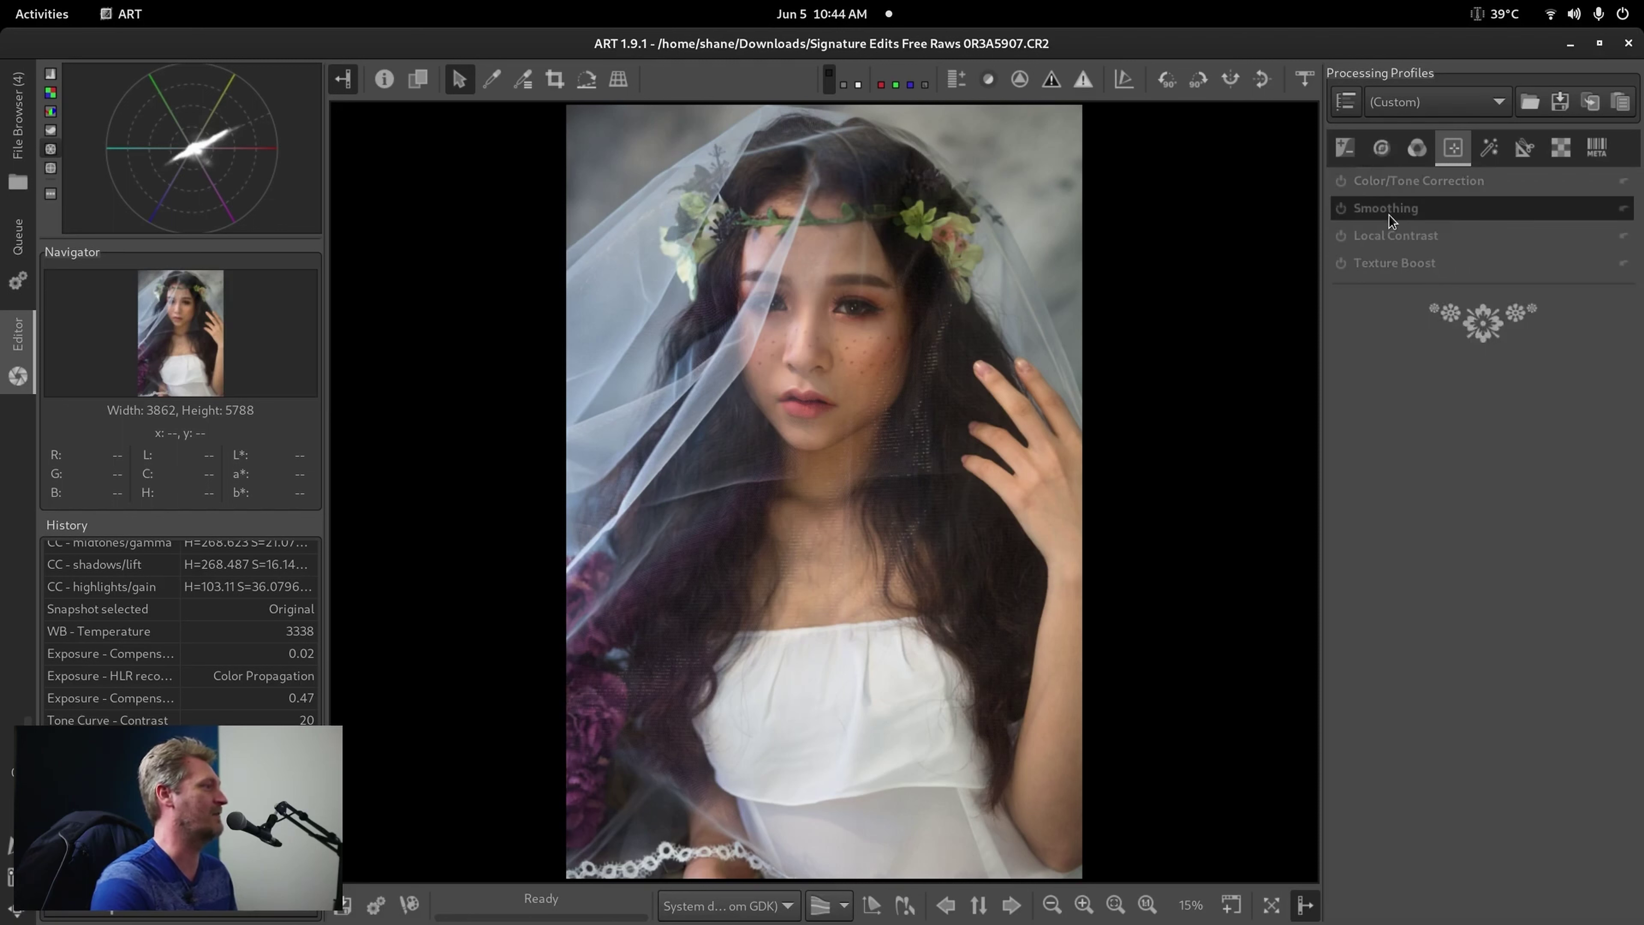
click(1409, 207)
click(1407, 209)
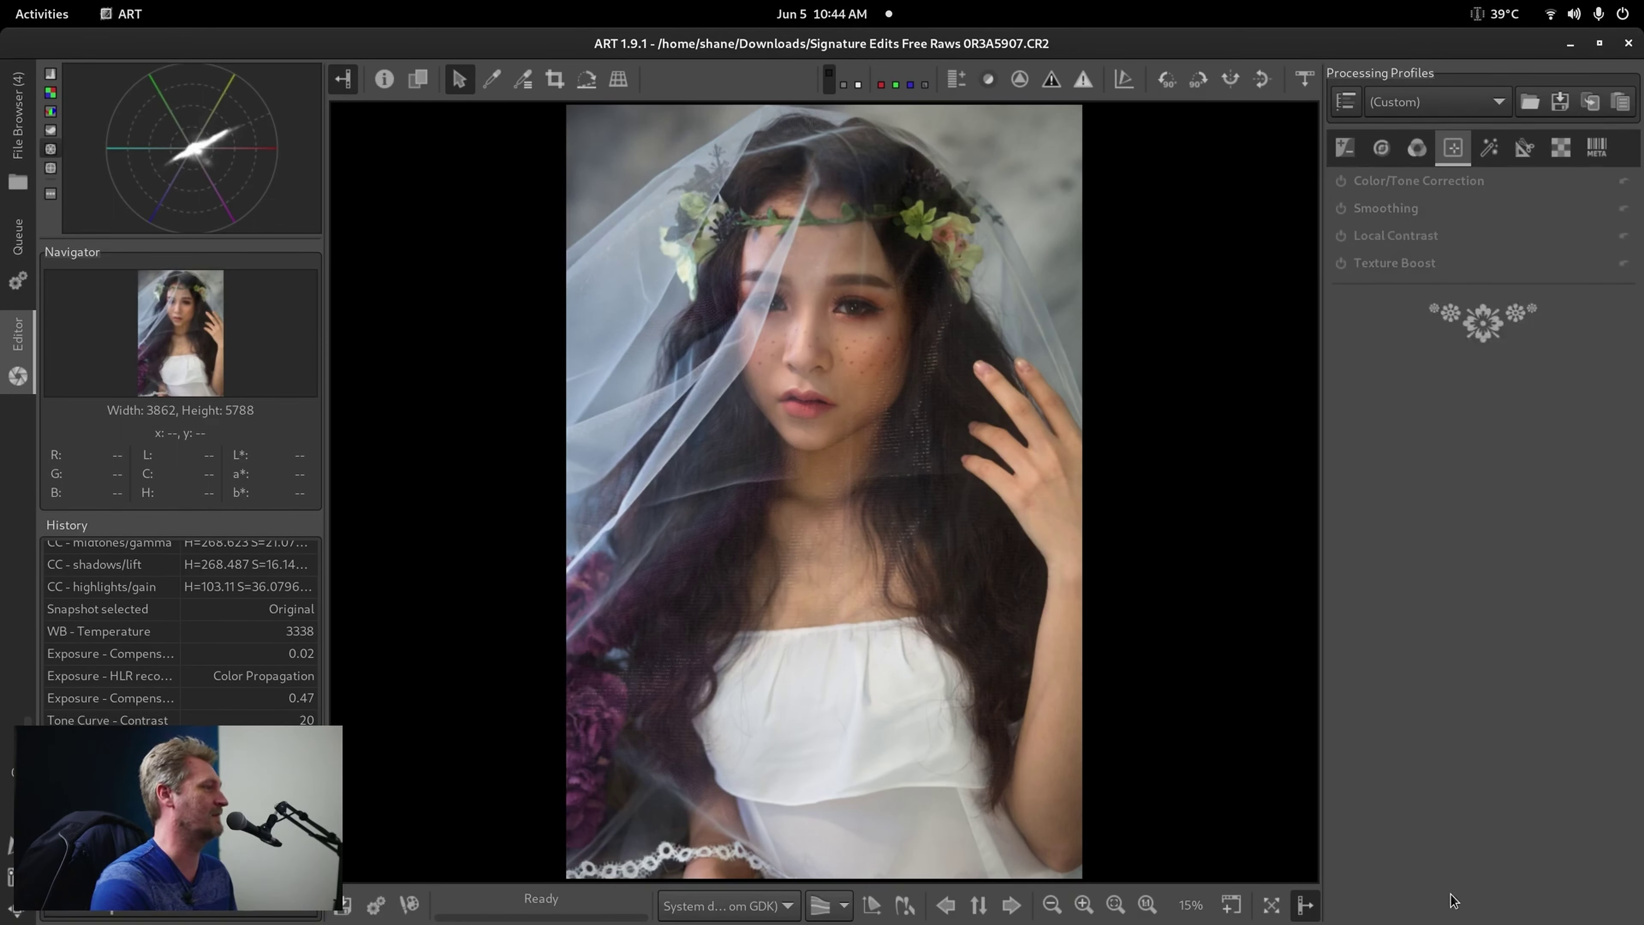
click(1415, 183)
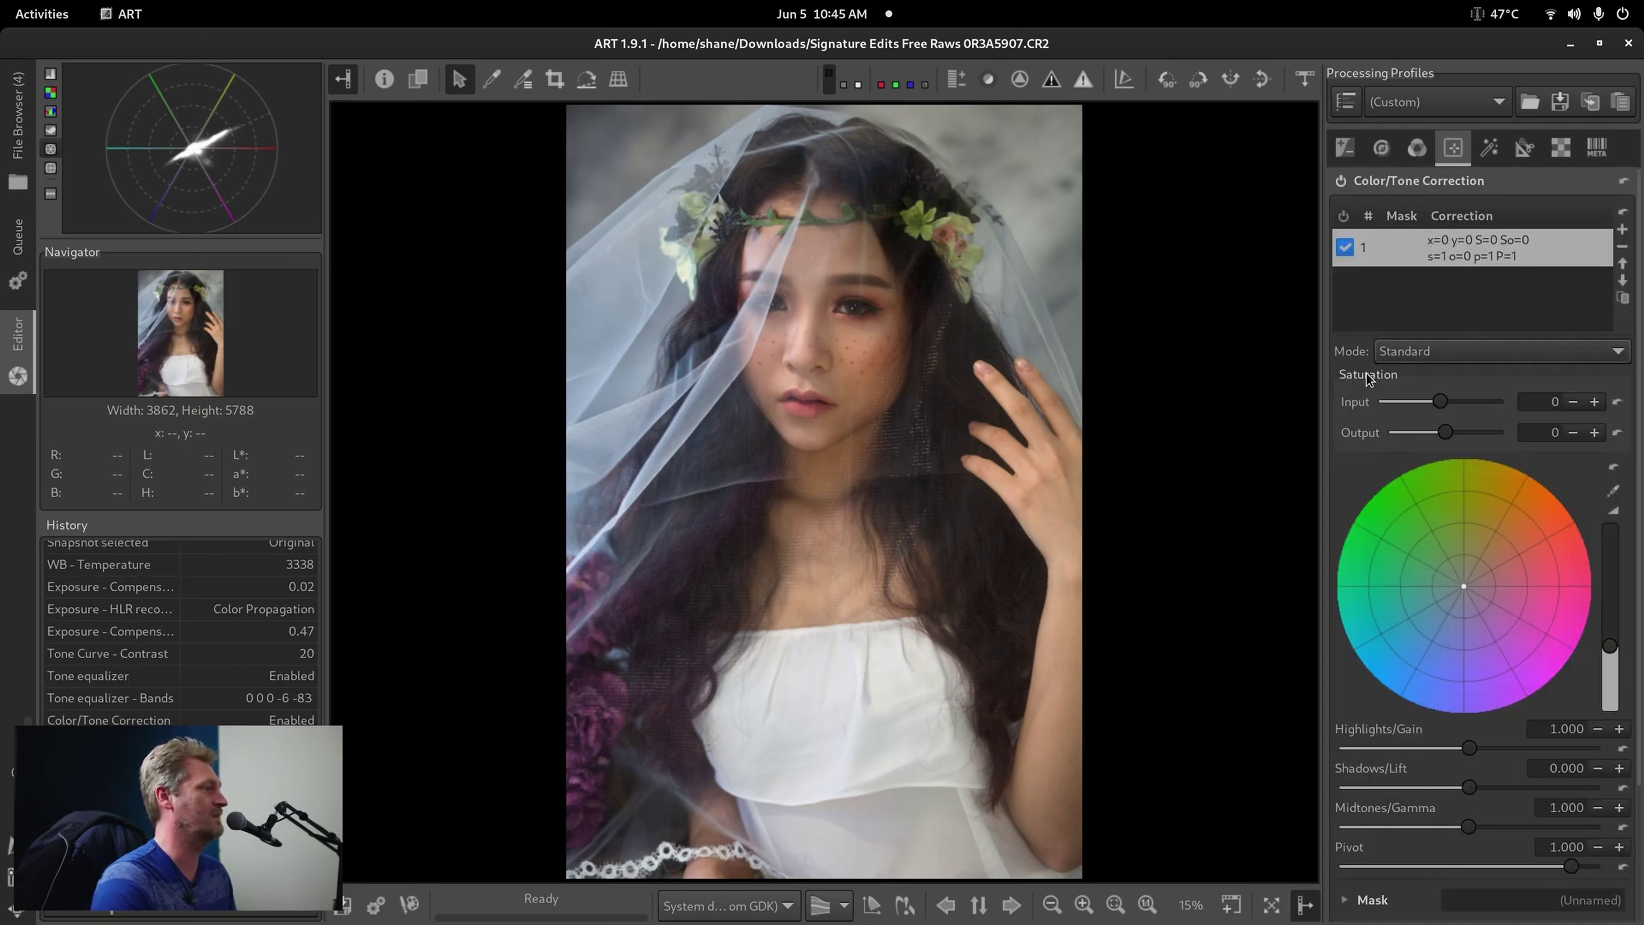
click(1536, 351)
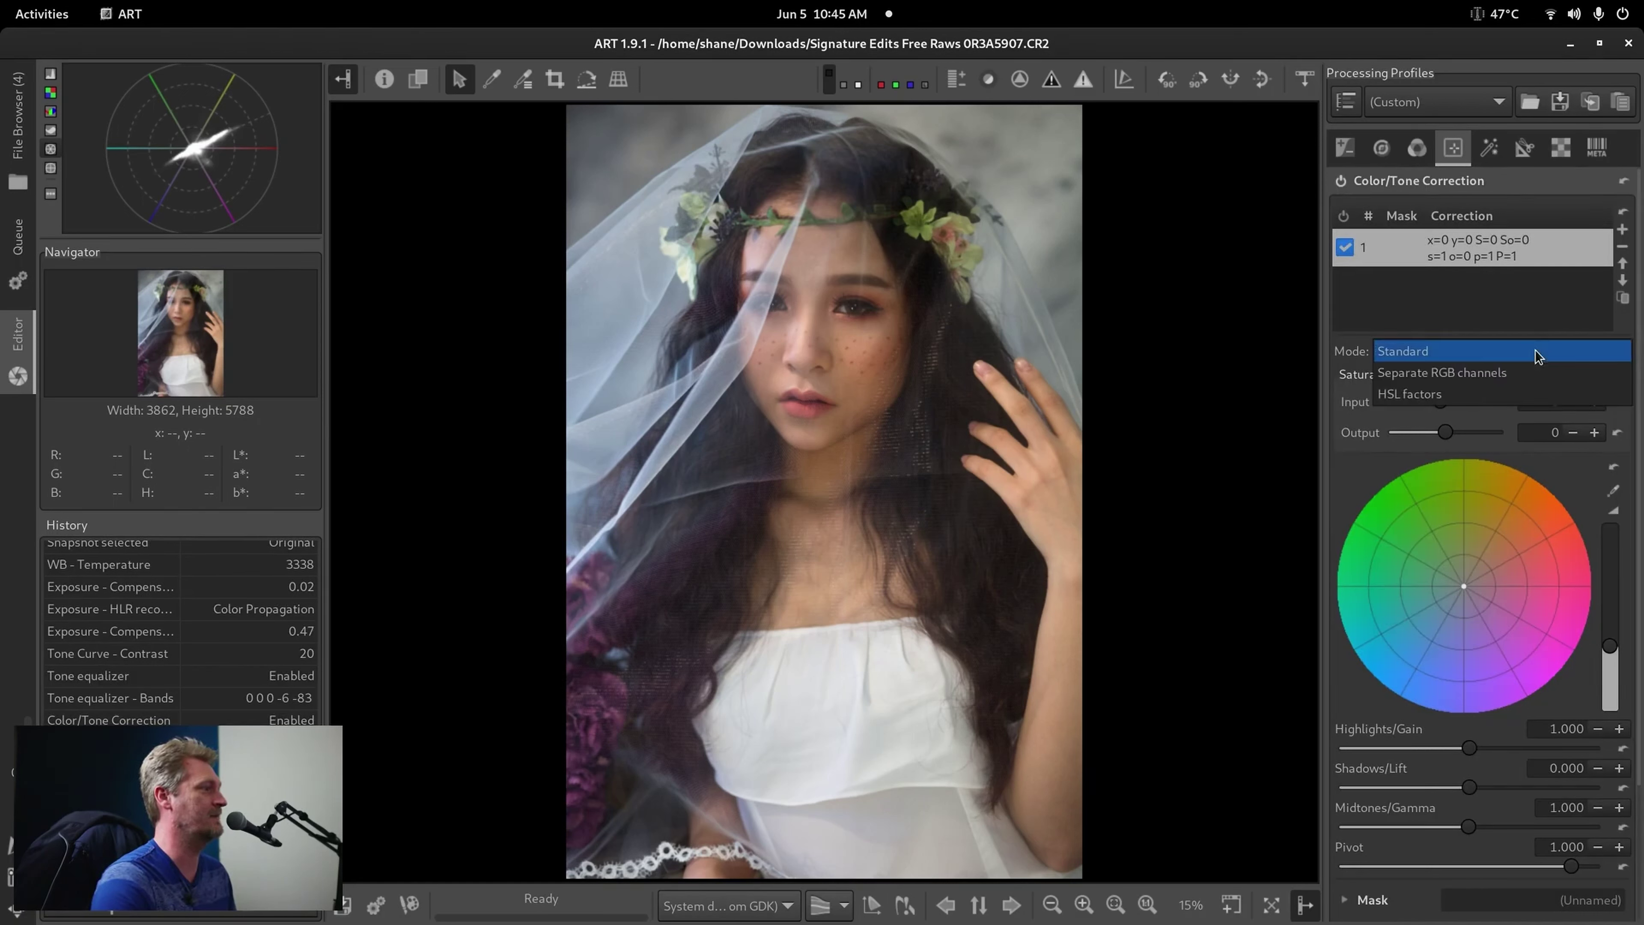
click(1459, 394)
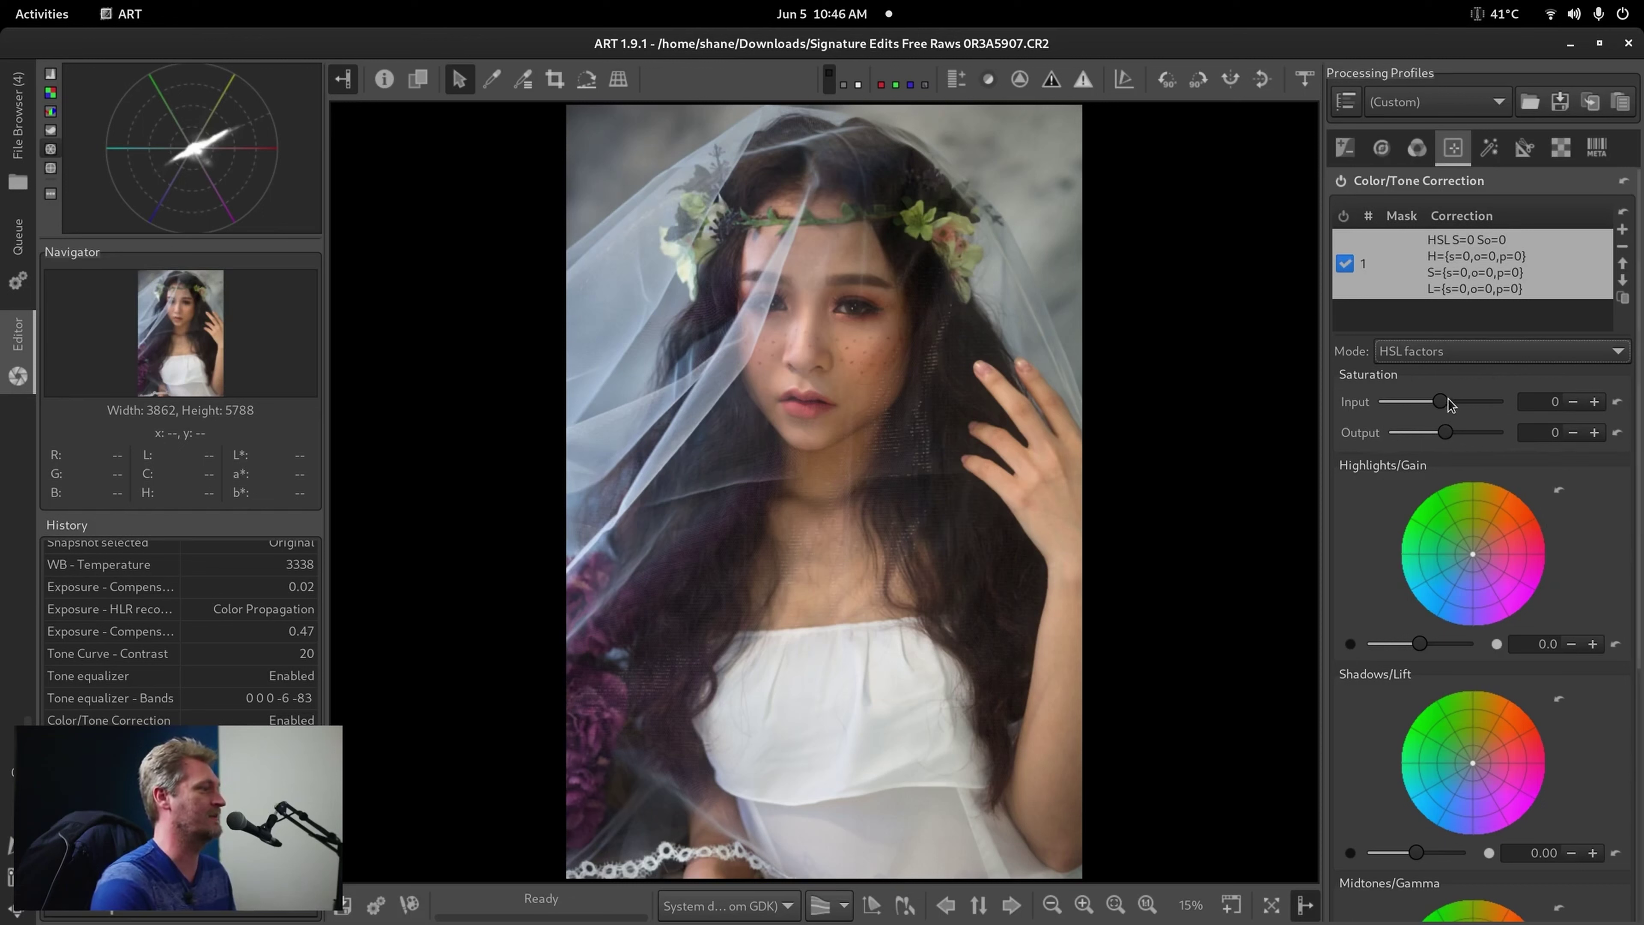
Set the correction's input saturation to -1 with output saturation left at 0.
mouse_move(1440, 407)
mouse_down()
mouse_move(1420, 407)
mouse_move(1455, 409)
mouse_move(1398, 410)
mouse_move(1441, 414)
mouse_move(1397, 435)
mouse_move(1452, 434)
mouse_up()
click(1617, 433)
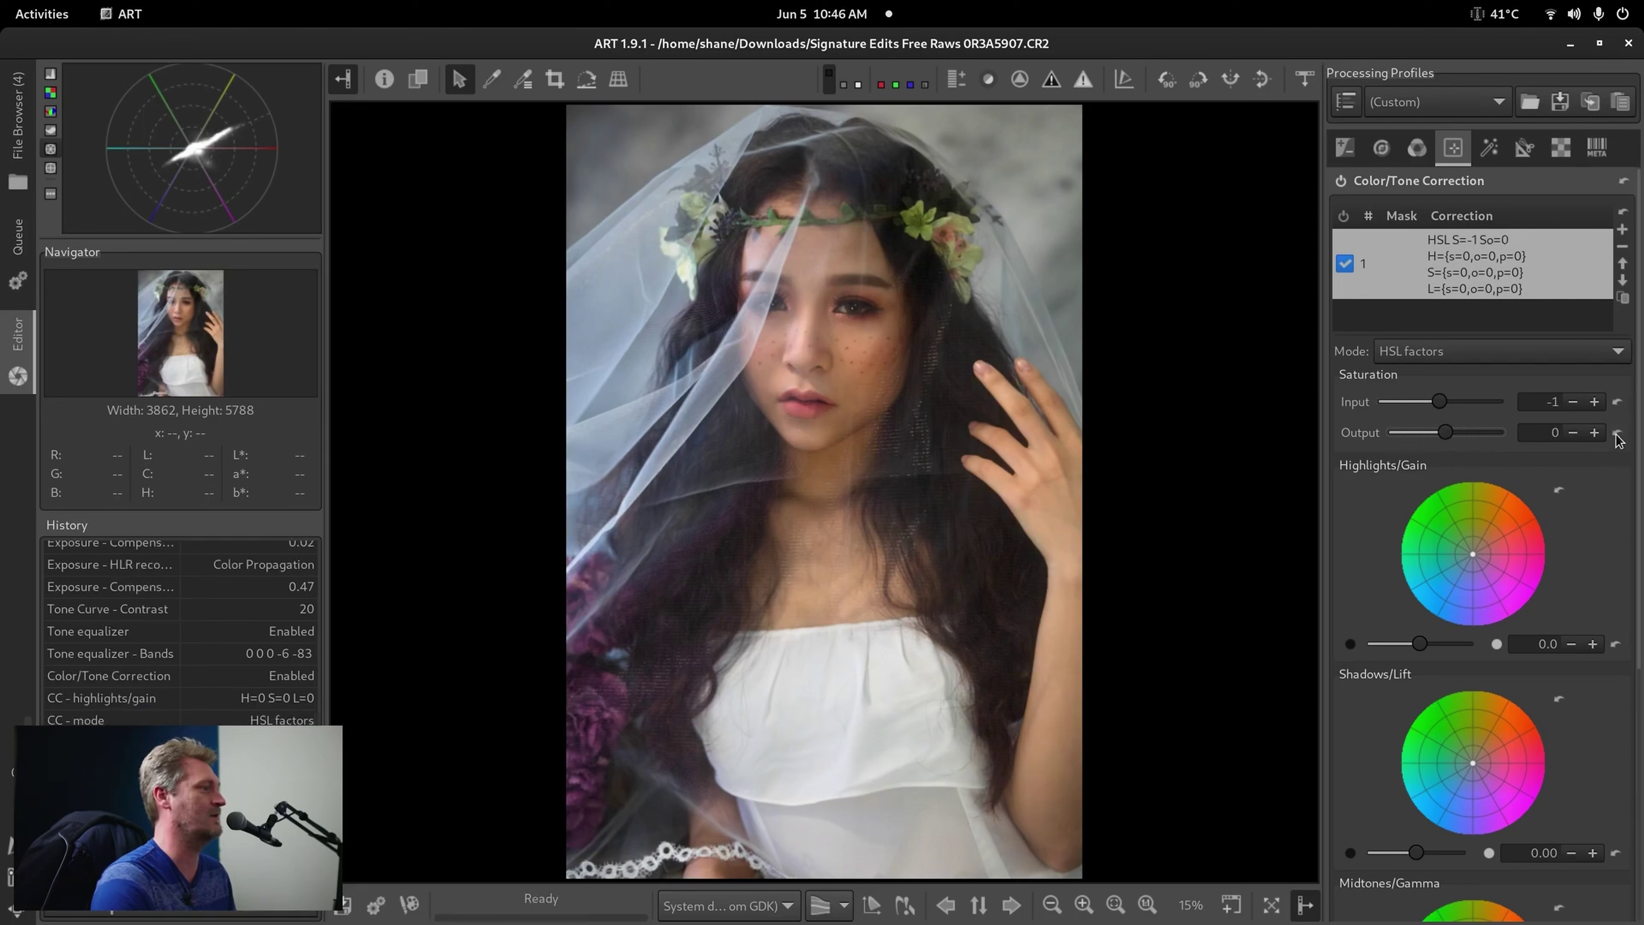
click(1617, 402)
scroll(1615, 530, down, 2)
scroll(1616, 530, down, 3)
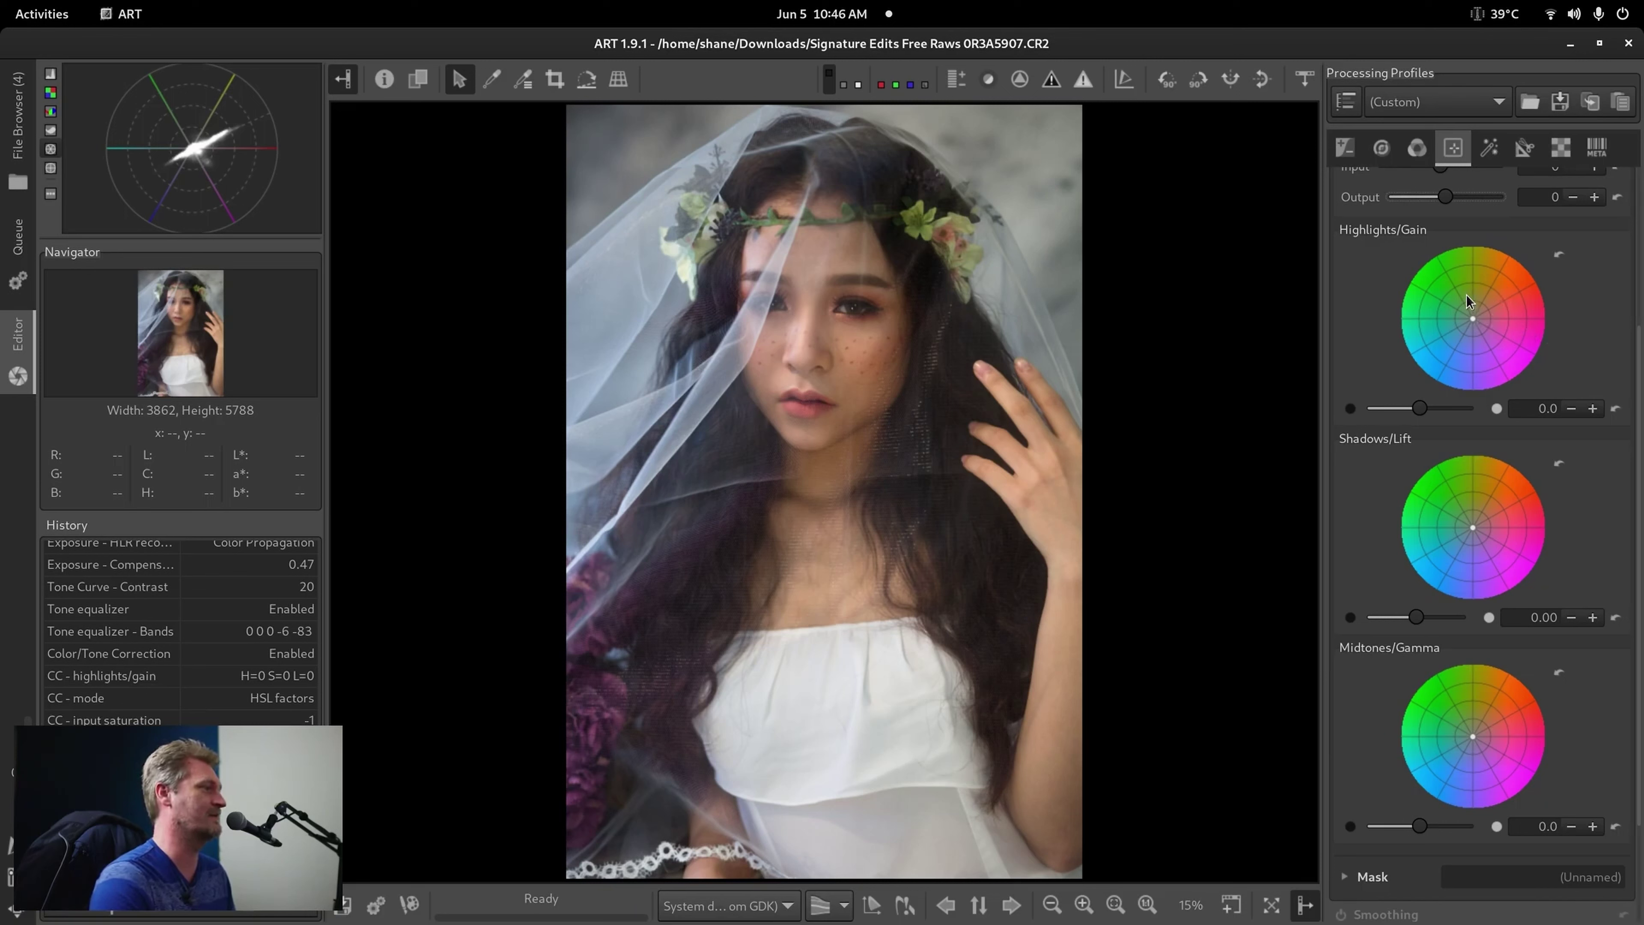
Tint highlights yellow-green (H 103.3), shadows and midtones blue, and set shadow lift to -1.67.
drag(1474, 309, 1464, 282)
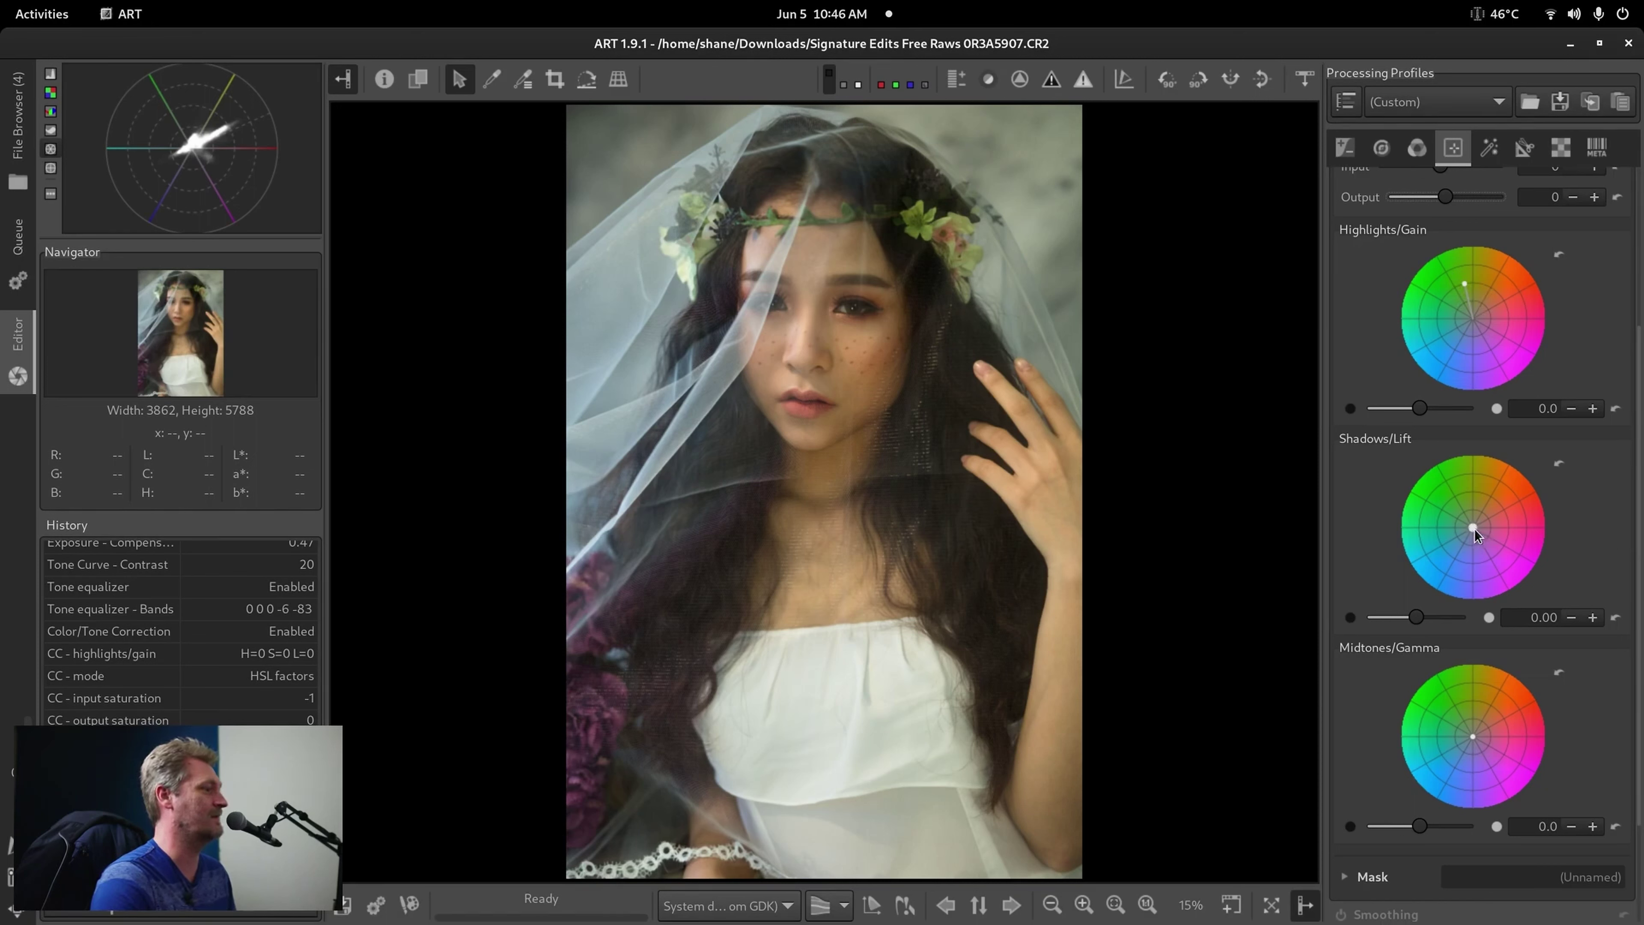
drag(1474, 529, 1460, 572)
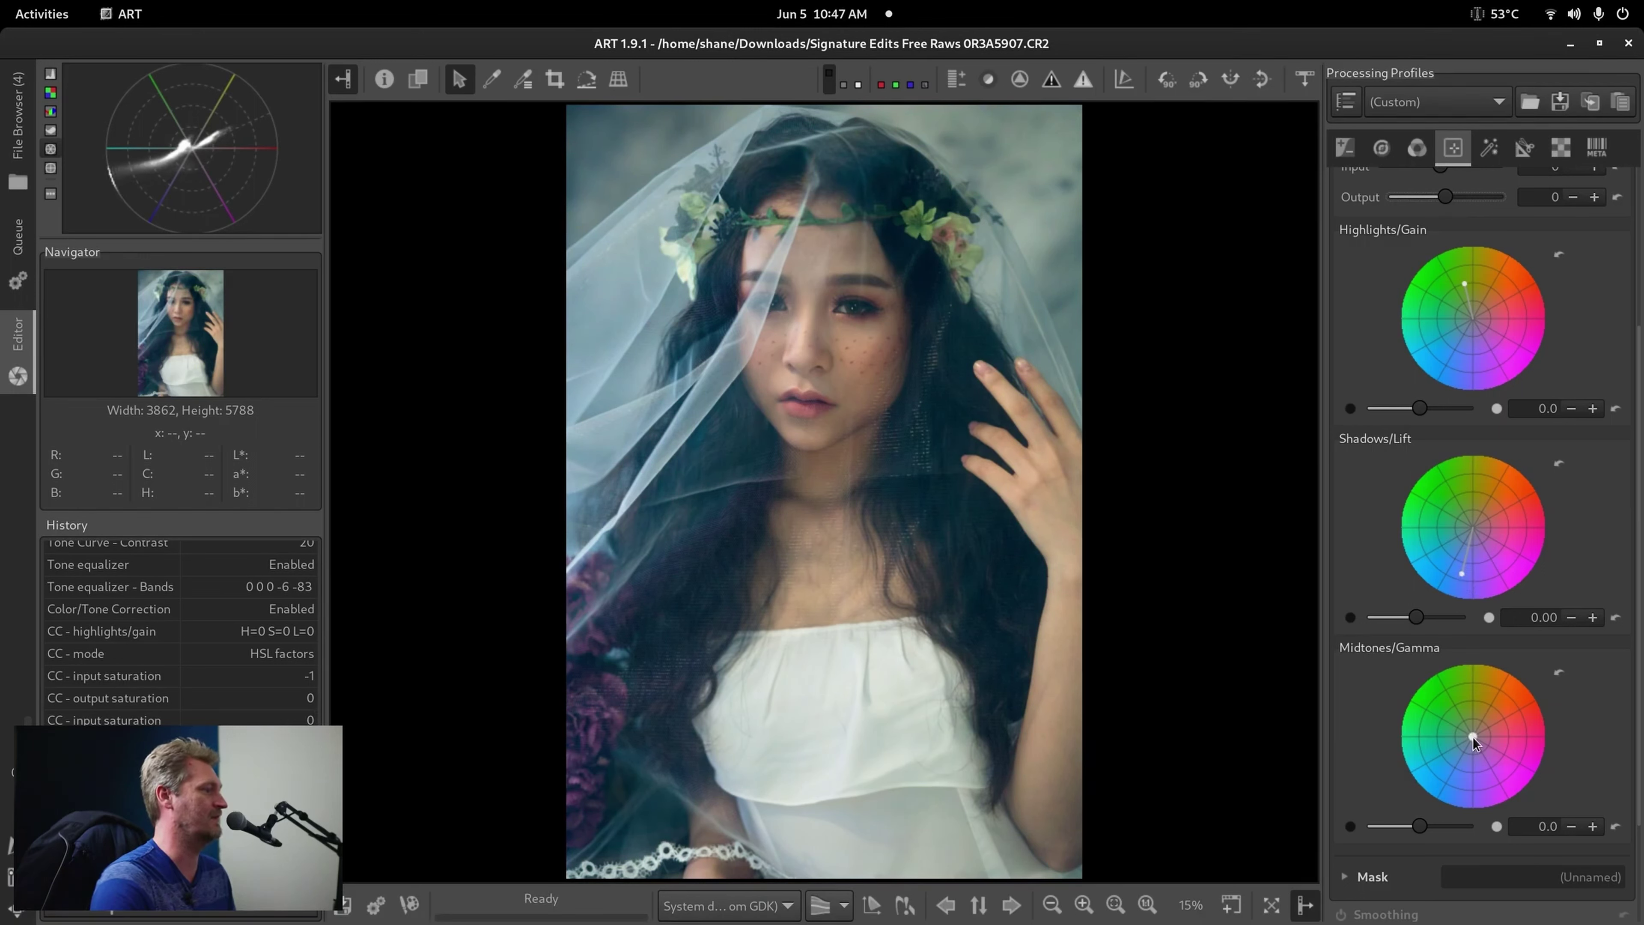
drag(1469, 754, 1468, 766)
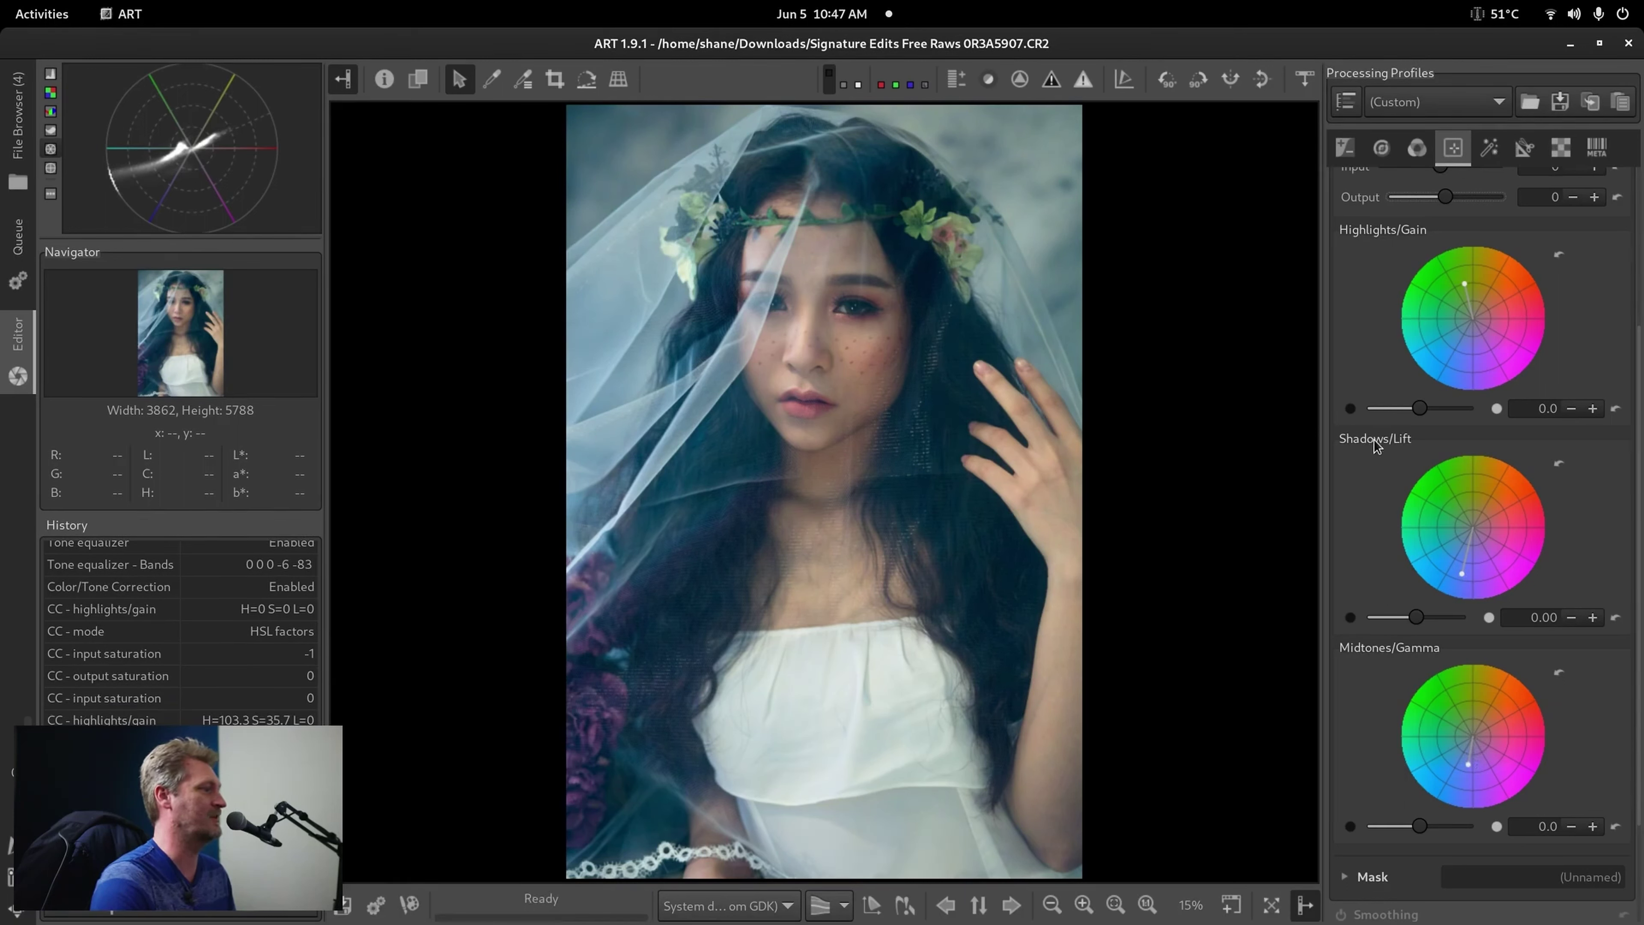
mouse_move(1420, 624)
mouse_down()
mouse_move(1437, 626)
mouse_move(1414, 625)
mouse_up()
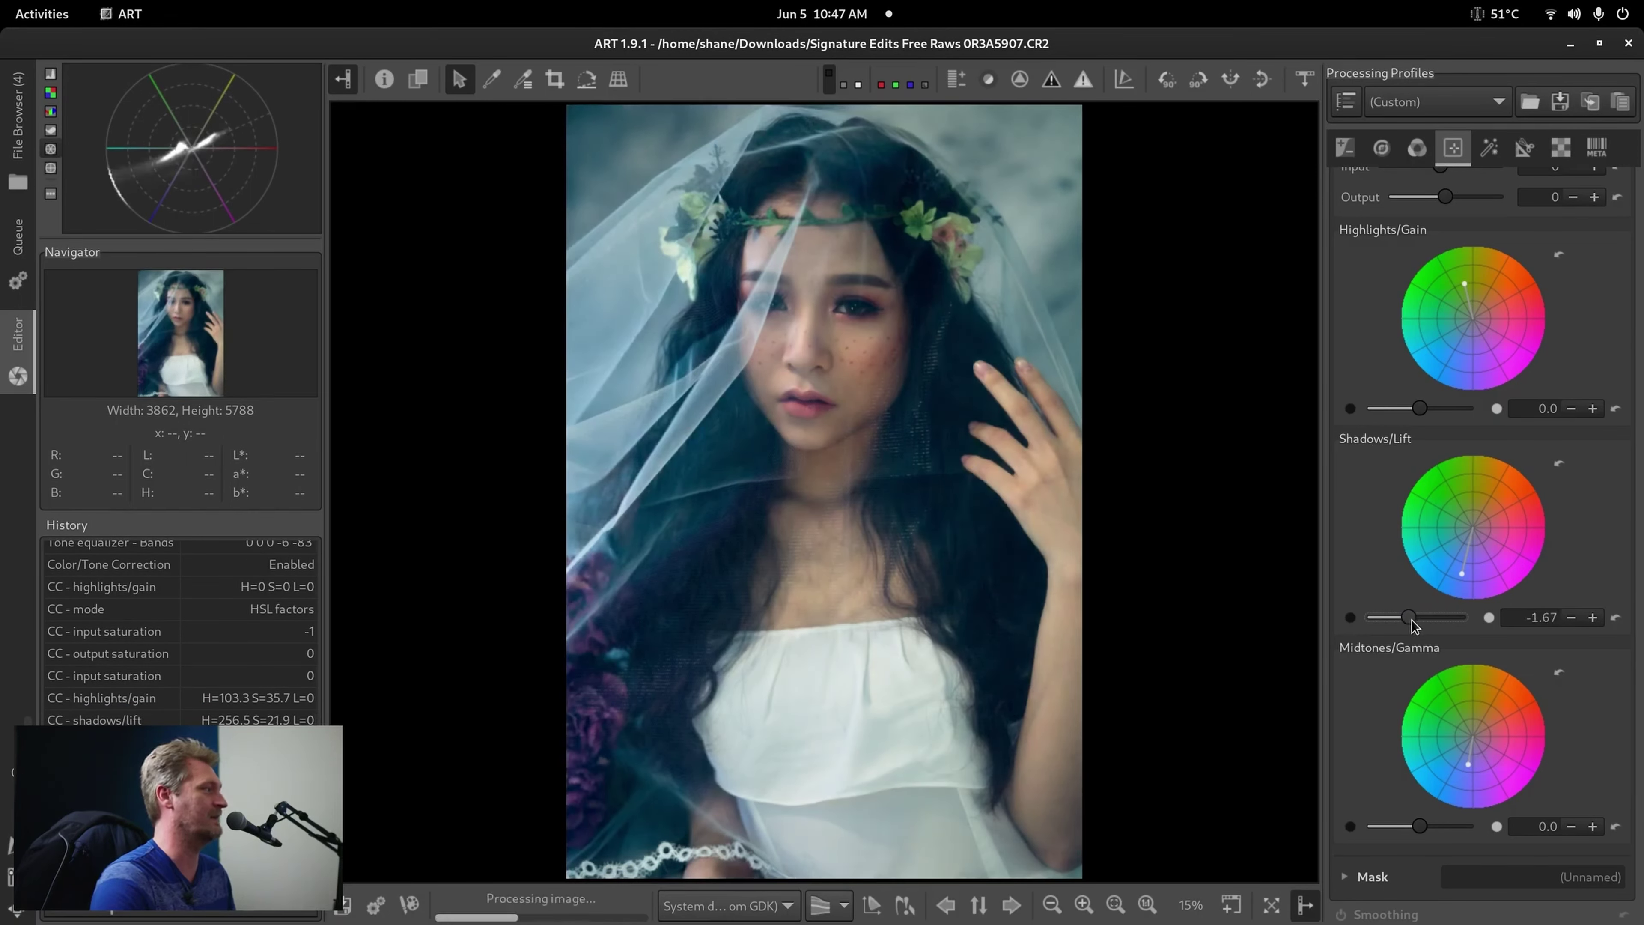
Change the Shadows/Lift strength to -0.73.
triple_click(1551, 624)
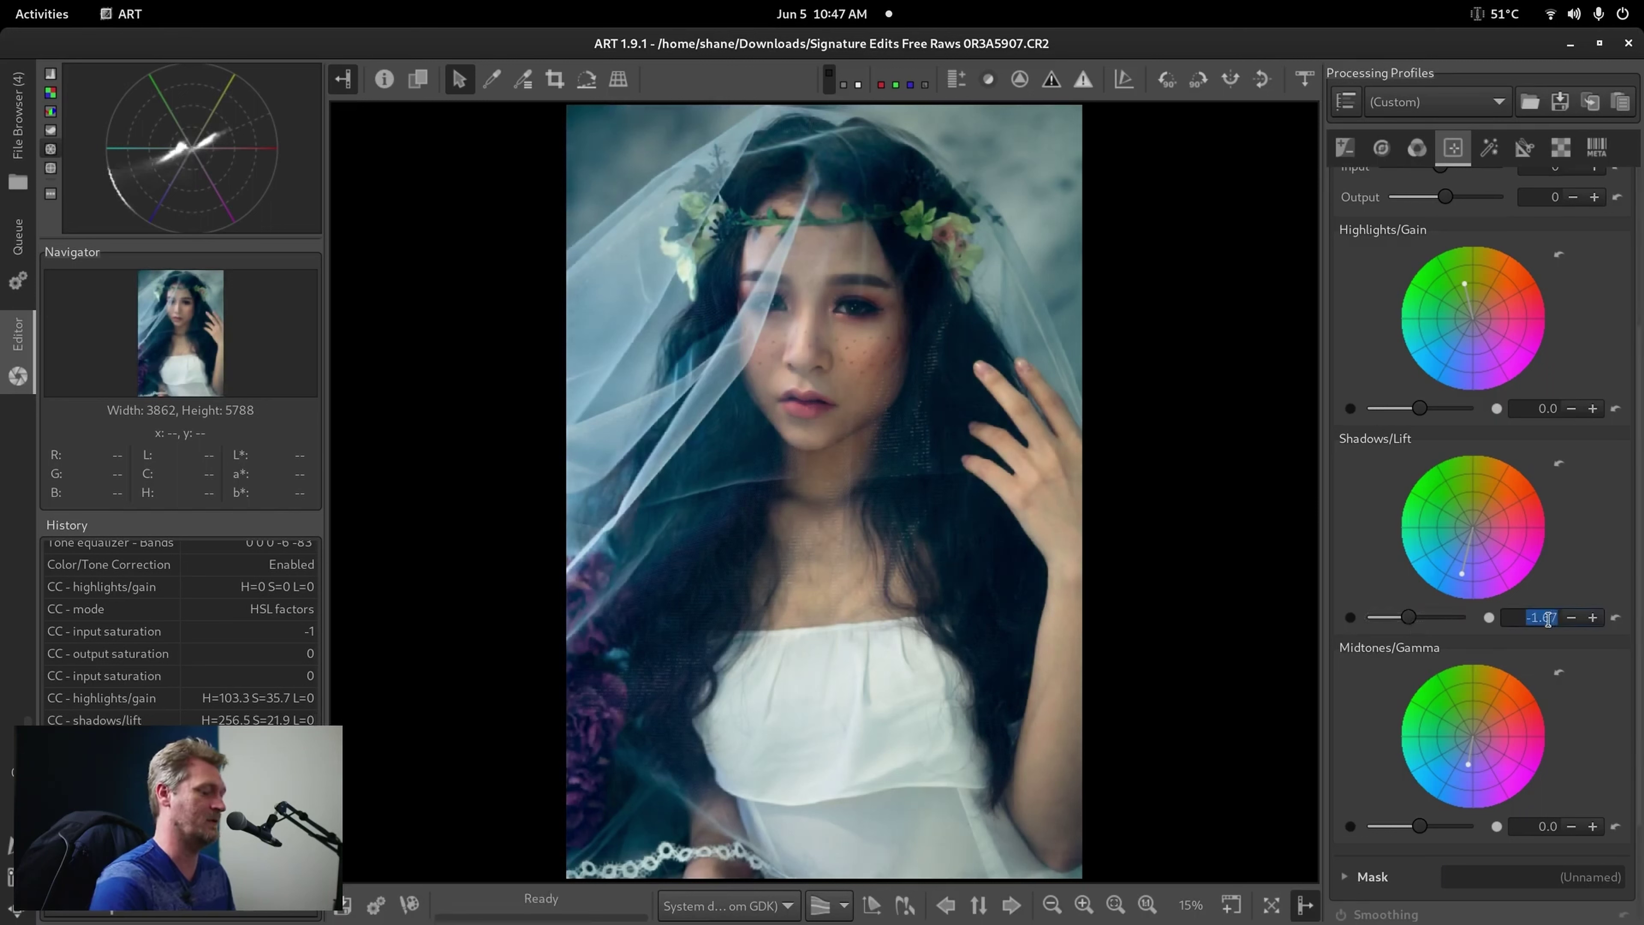
key(BackSpace)
text(-0)
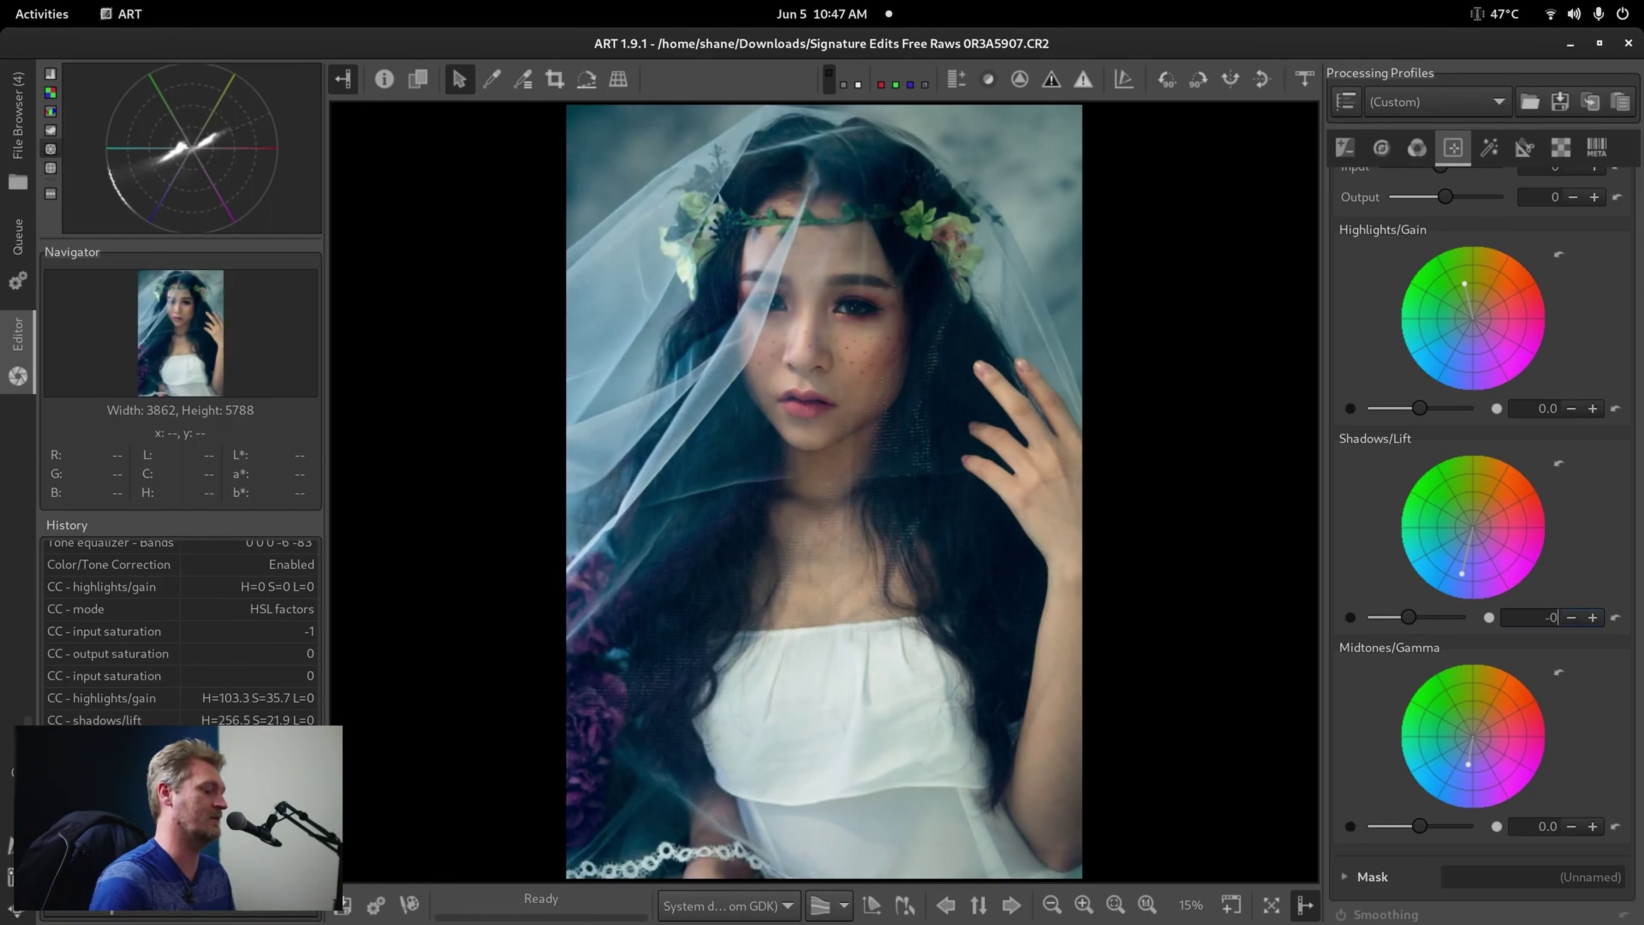
text(.73)
key(Return)
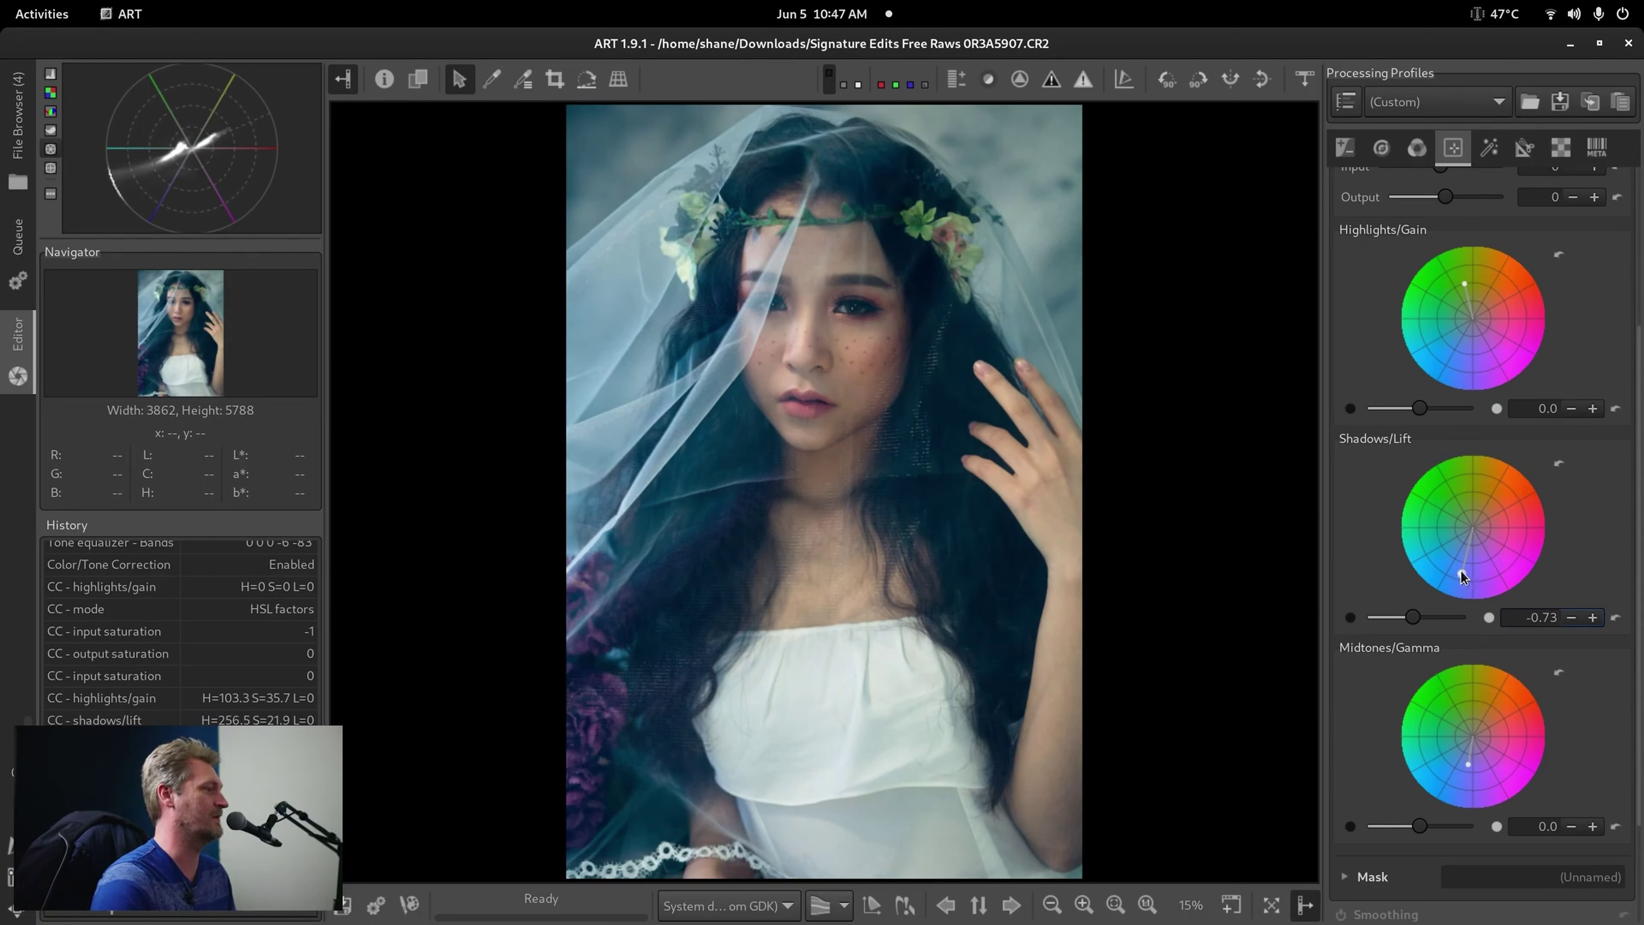
Lighten the blue tint in shadows and midtones to about H 257, S 19.6.
drag(1461, 571, 1464, 563)
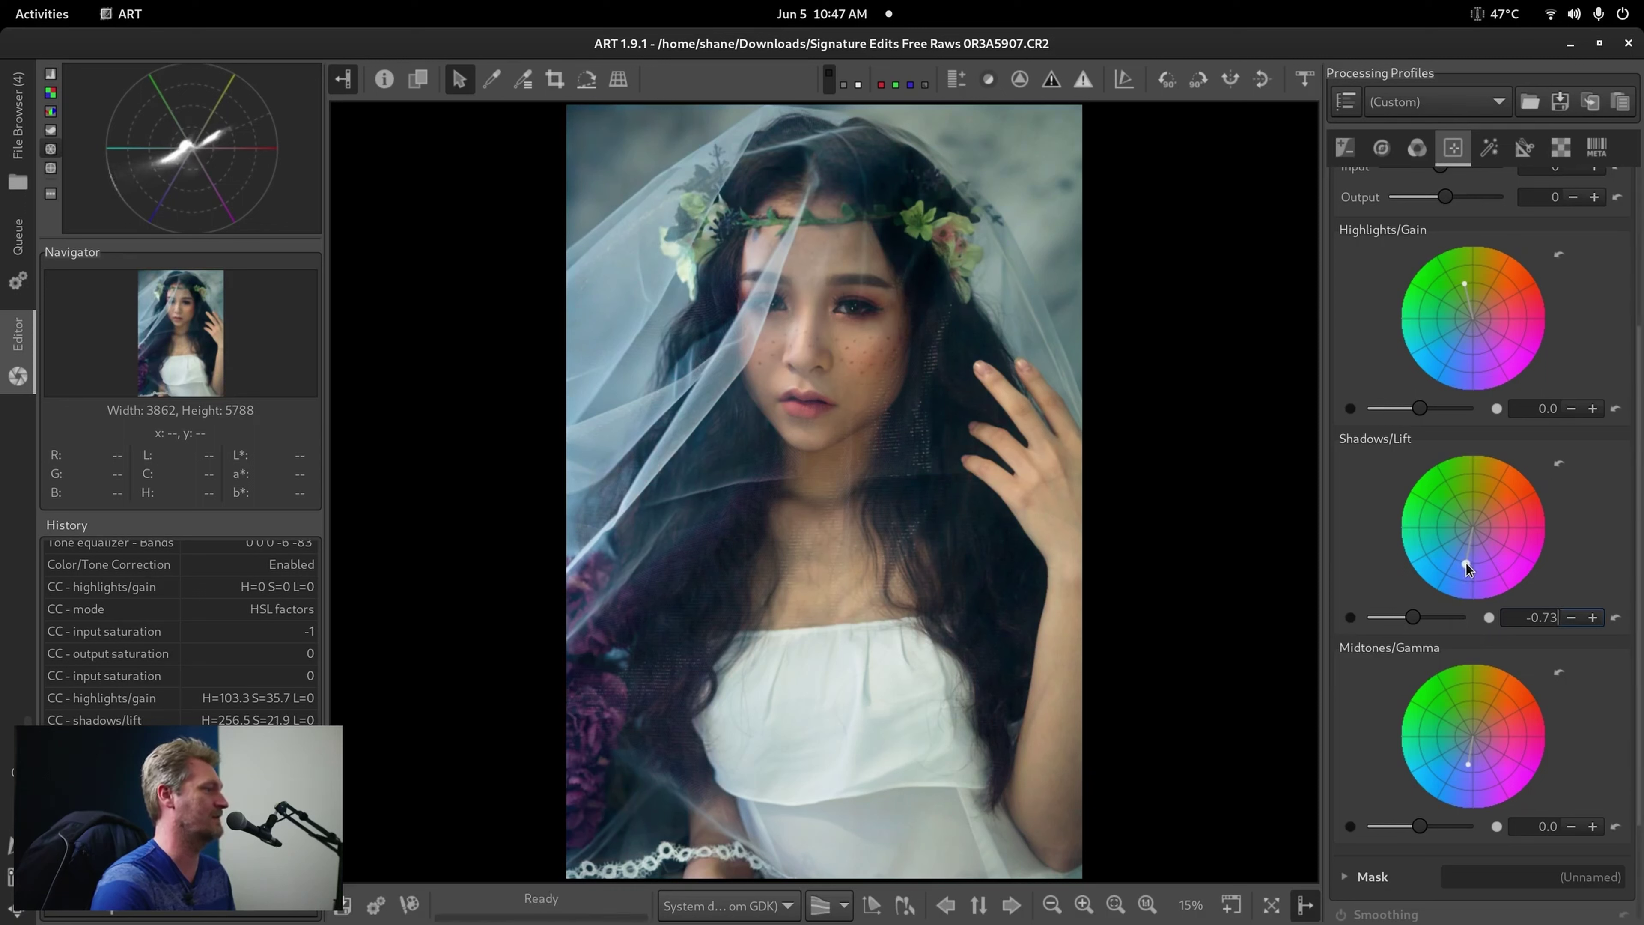
drag(1469, 763, 1467, 760)
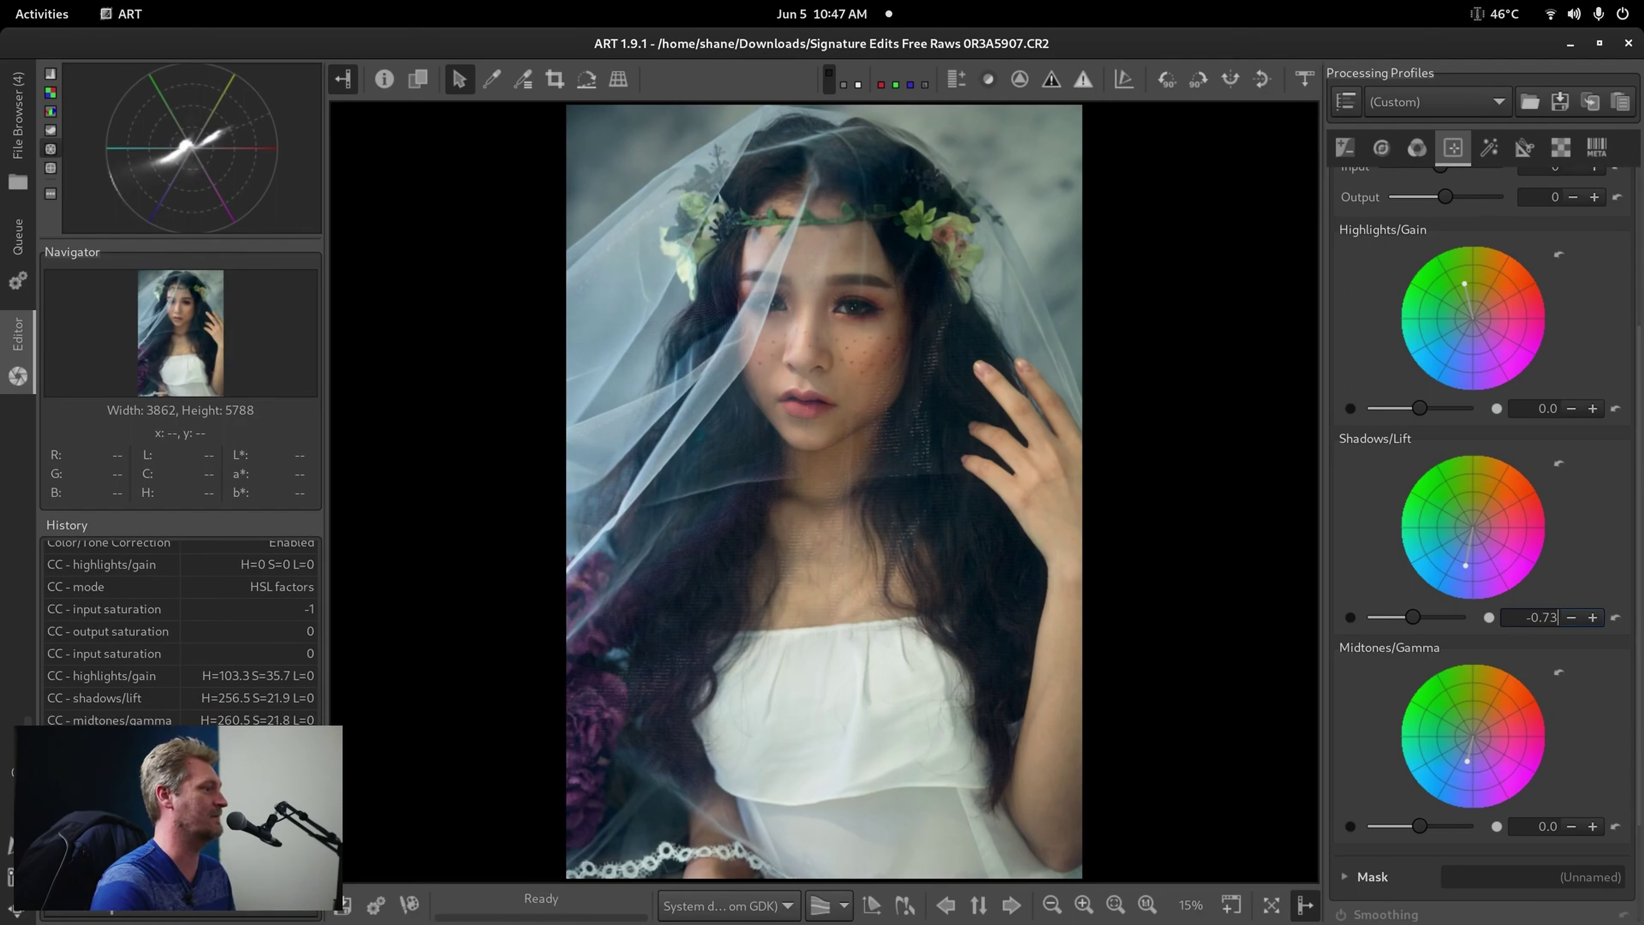
scroll(1586, 648, down, 1)
scroll(1636, 686, up, 5)
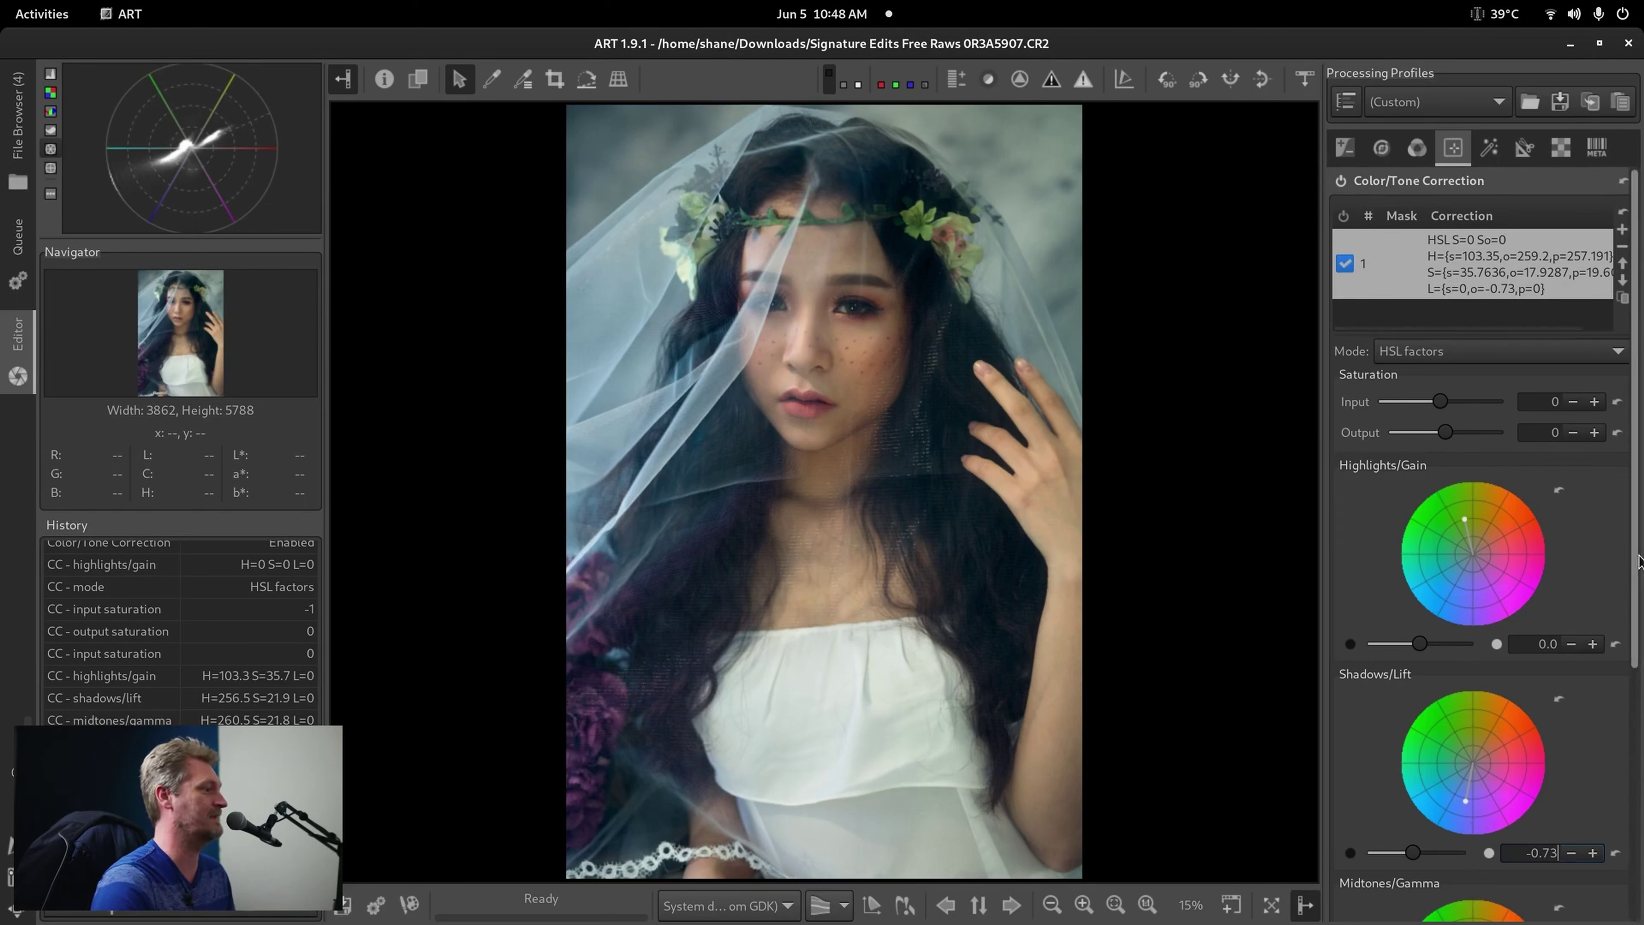
scroll(1635, 567, down, 5)
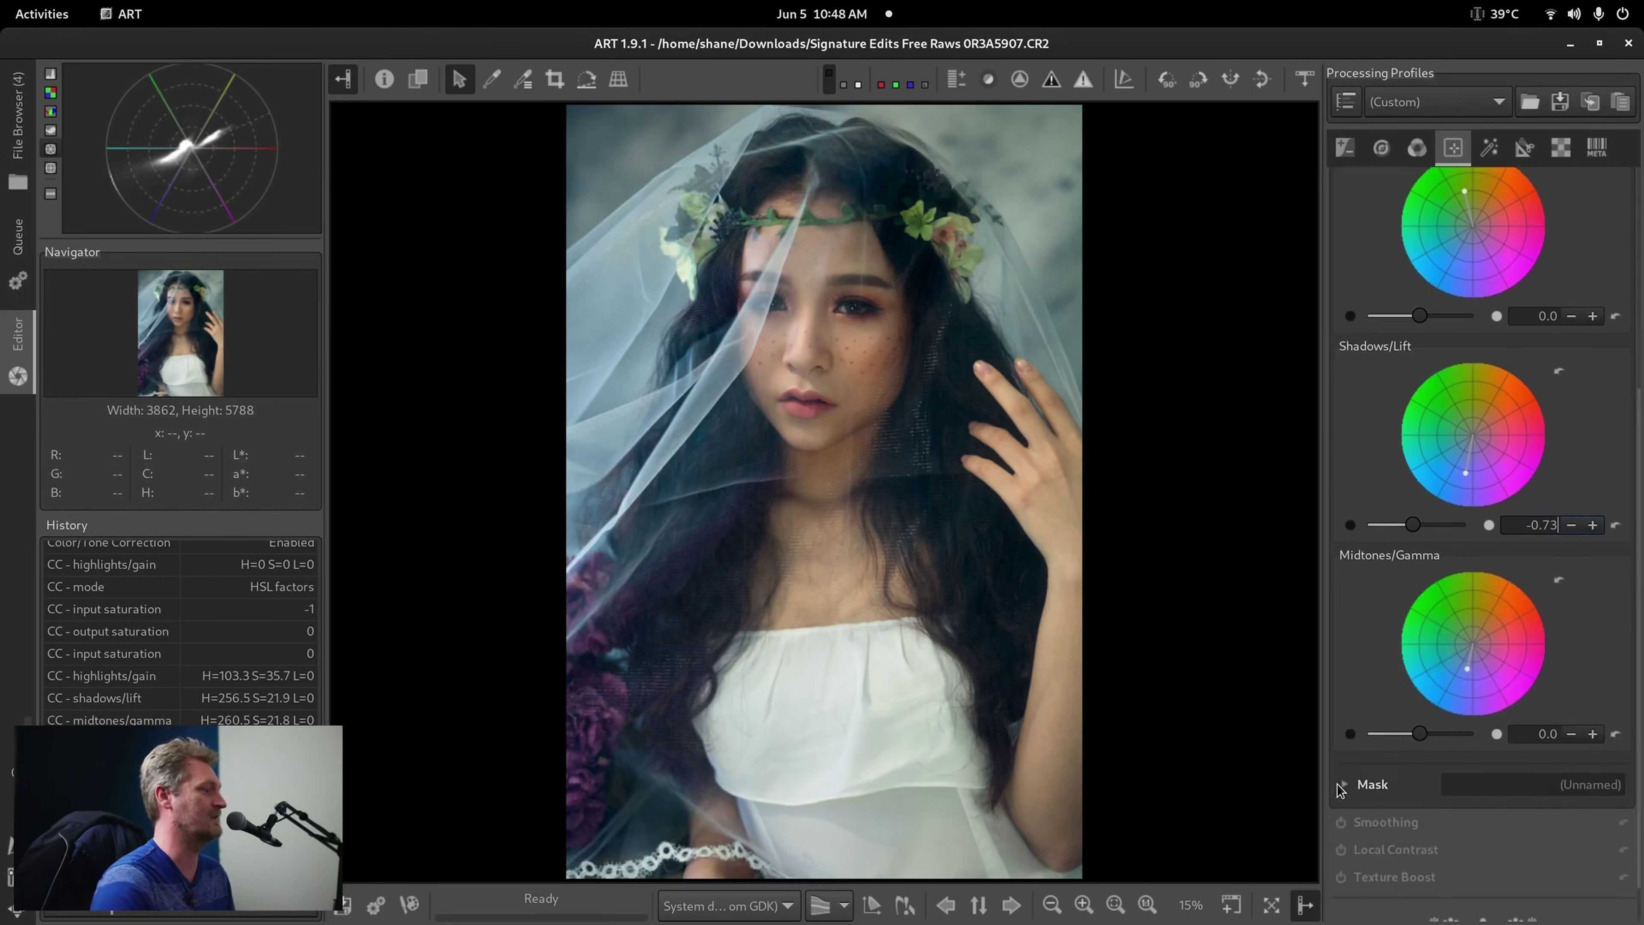
click(1341, 785)
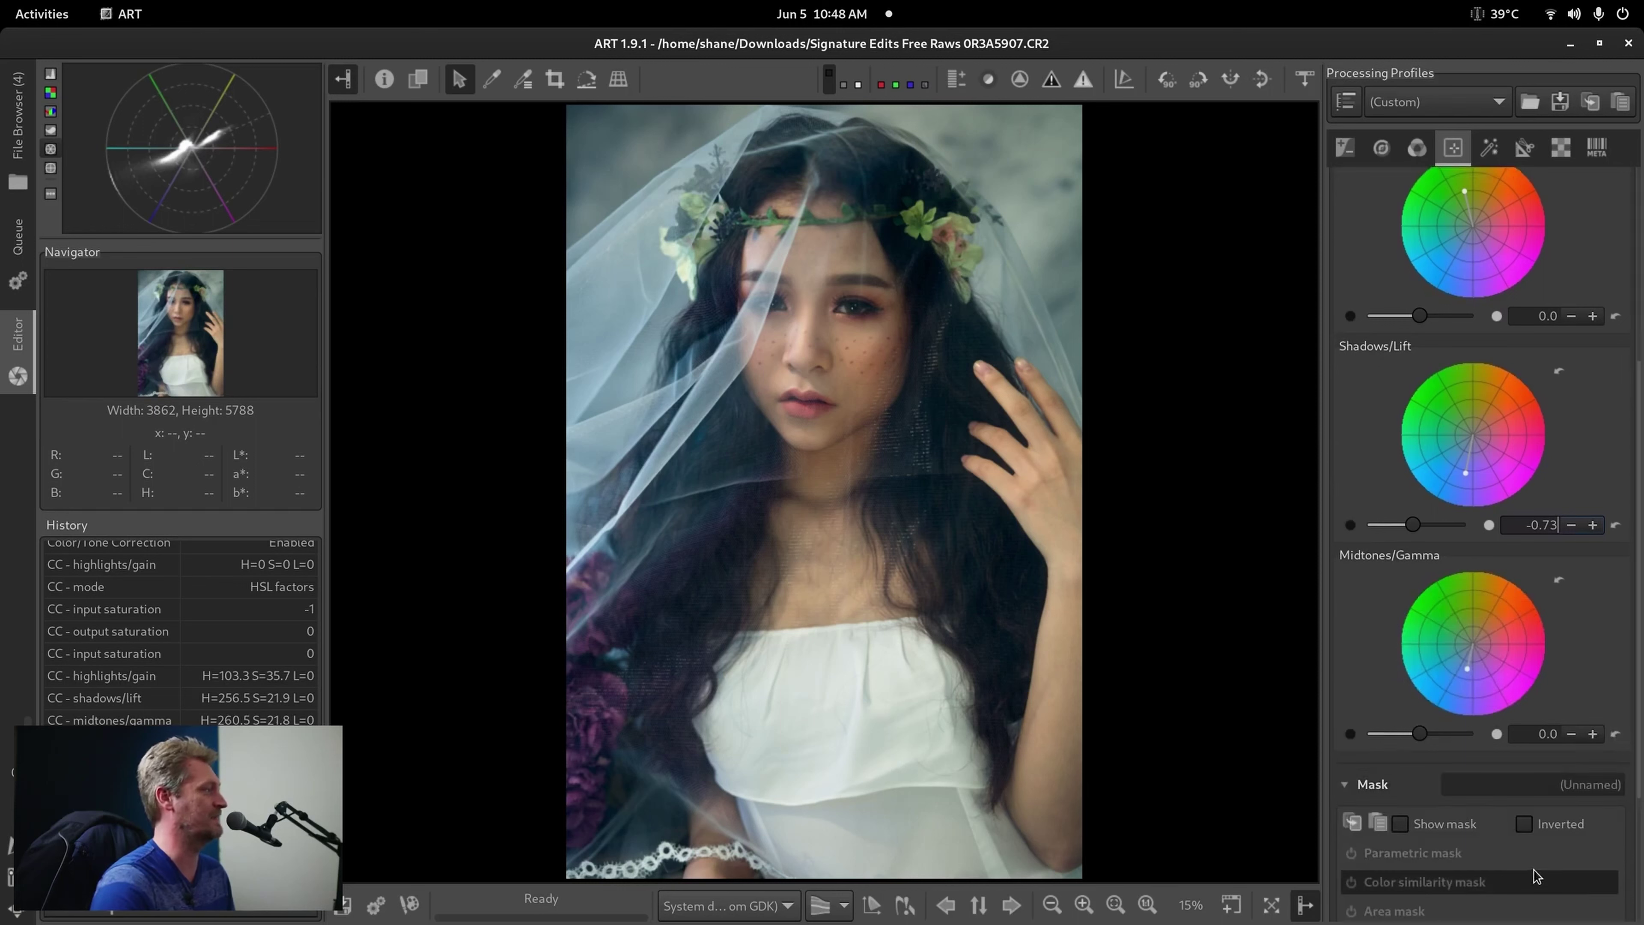
scroll(1536, 870, down, 2)
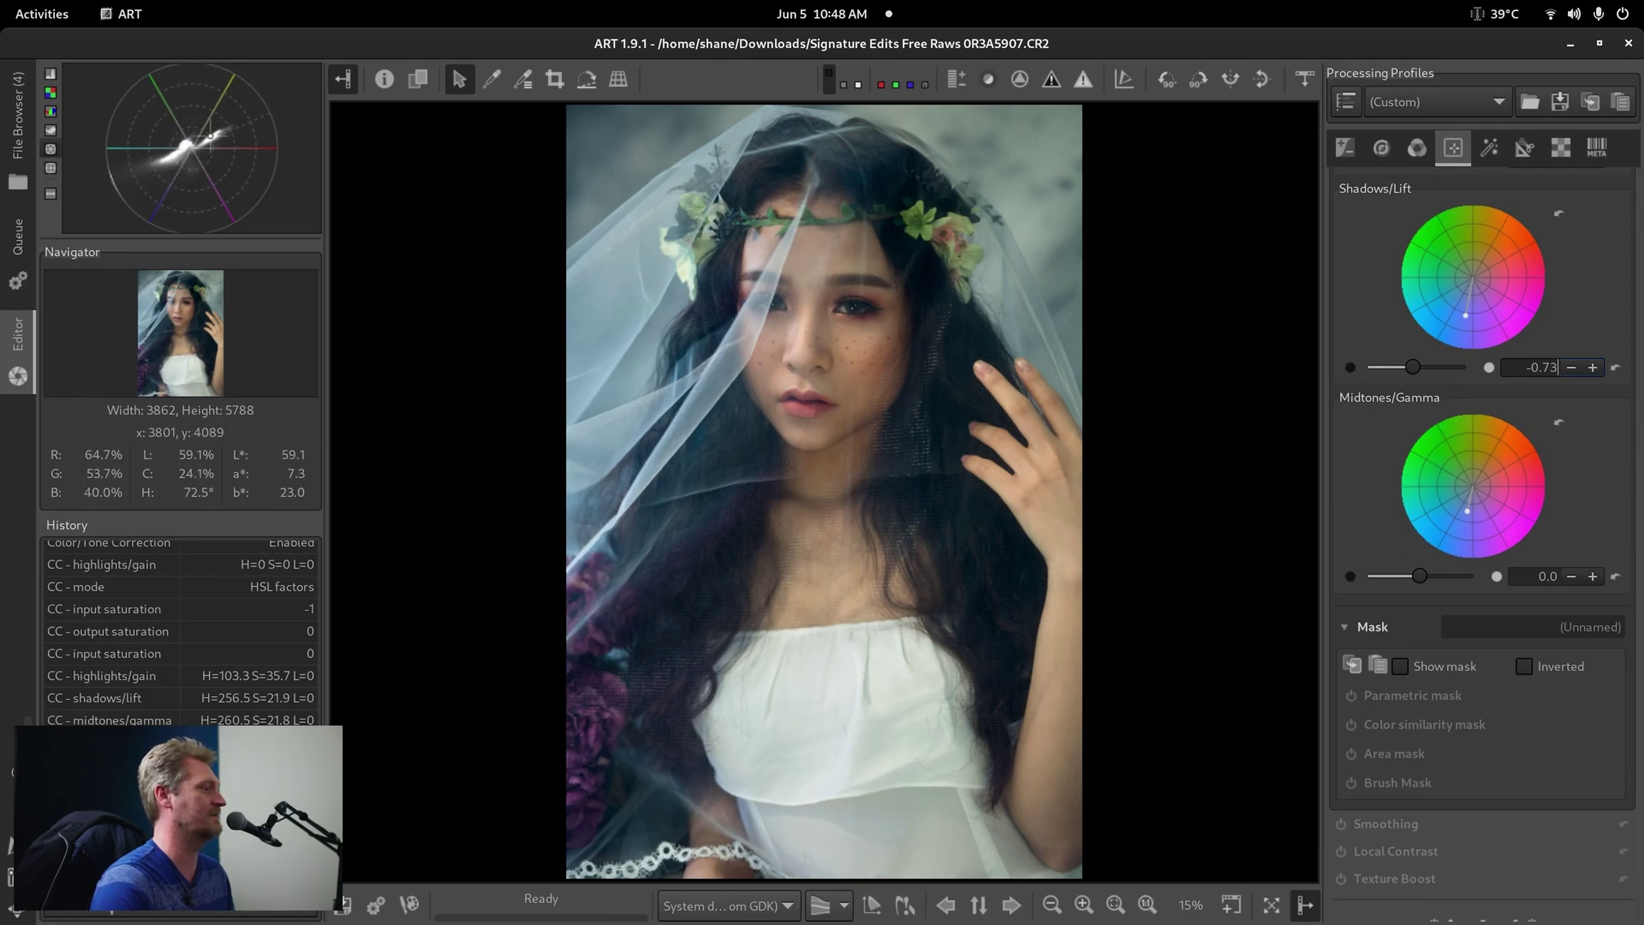
scroll(1636, 798, up, 1)
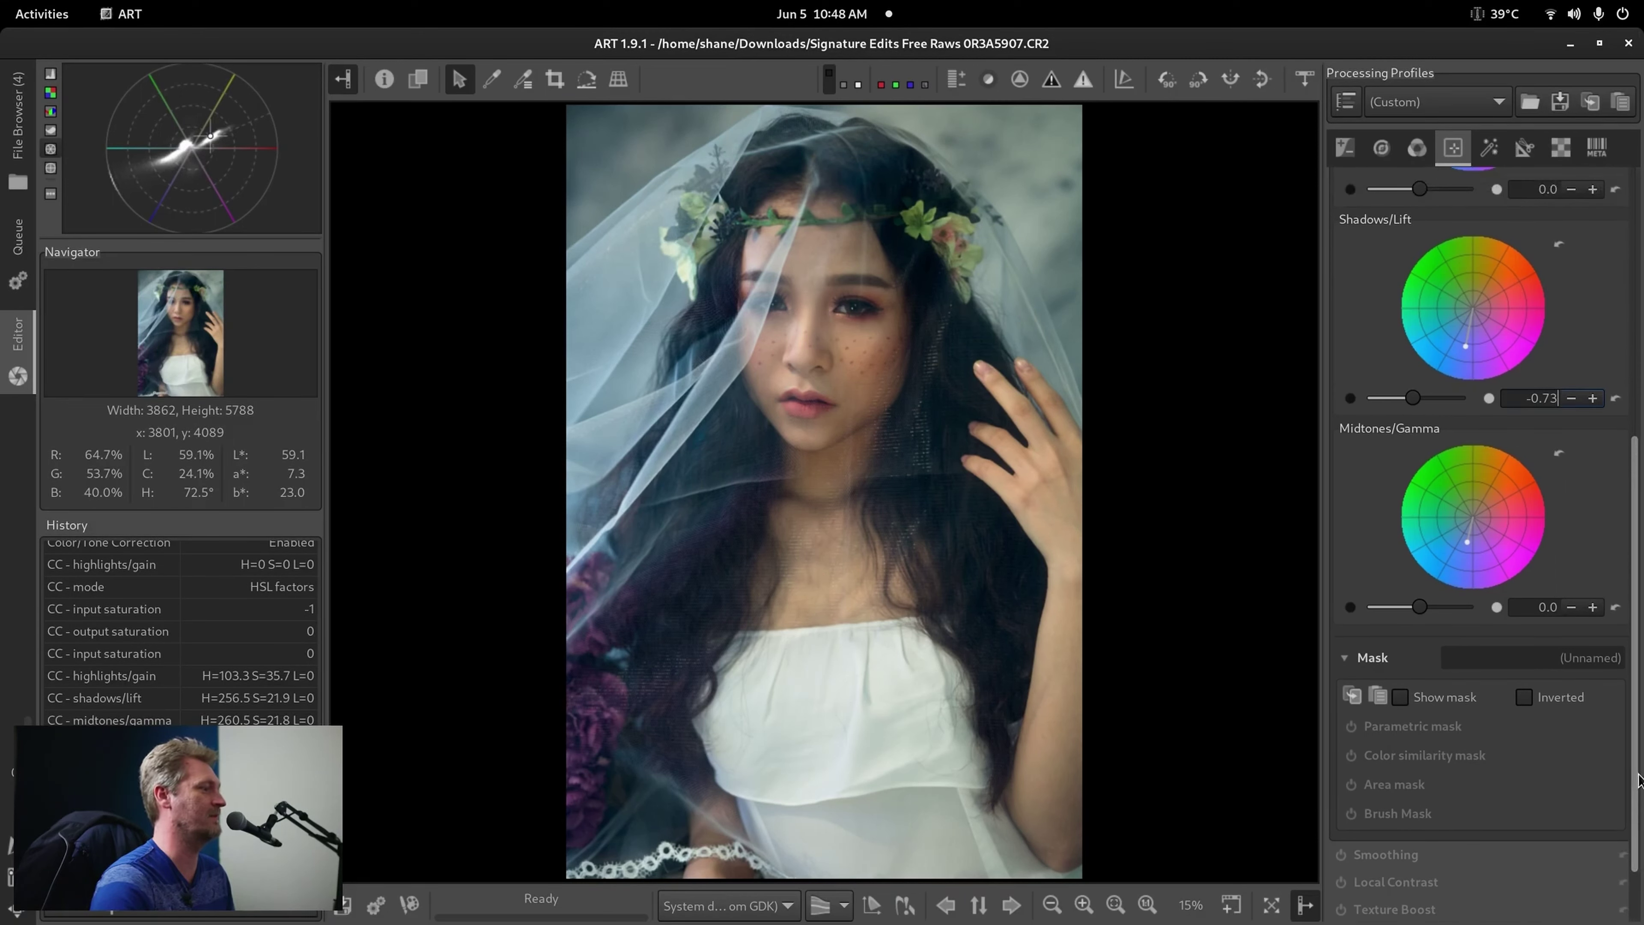
click(1343, 669)
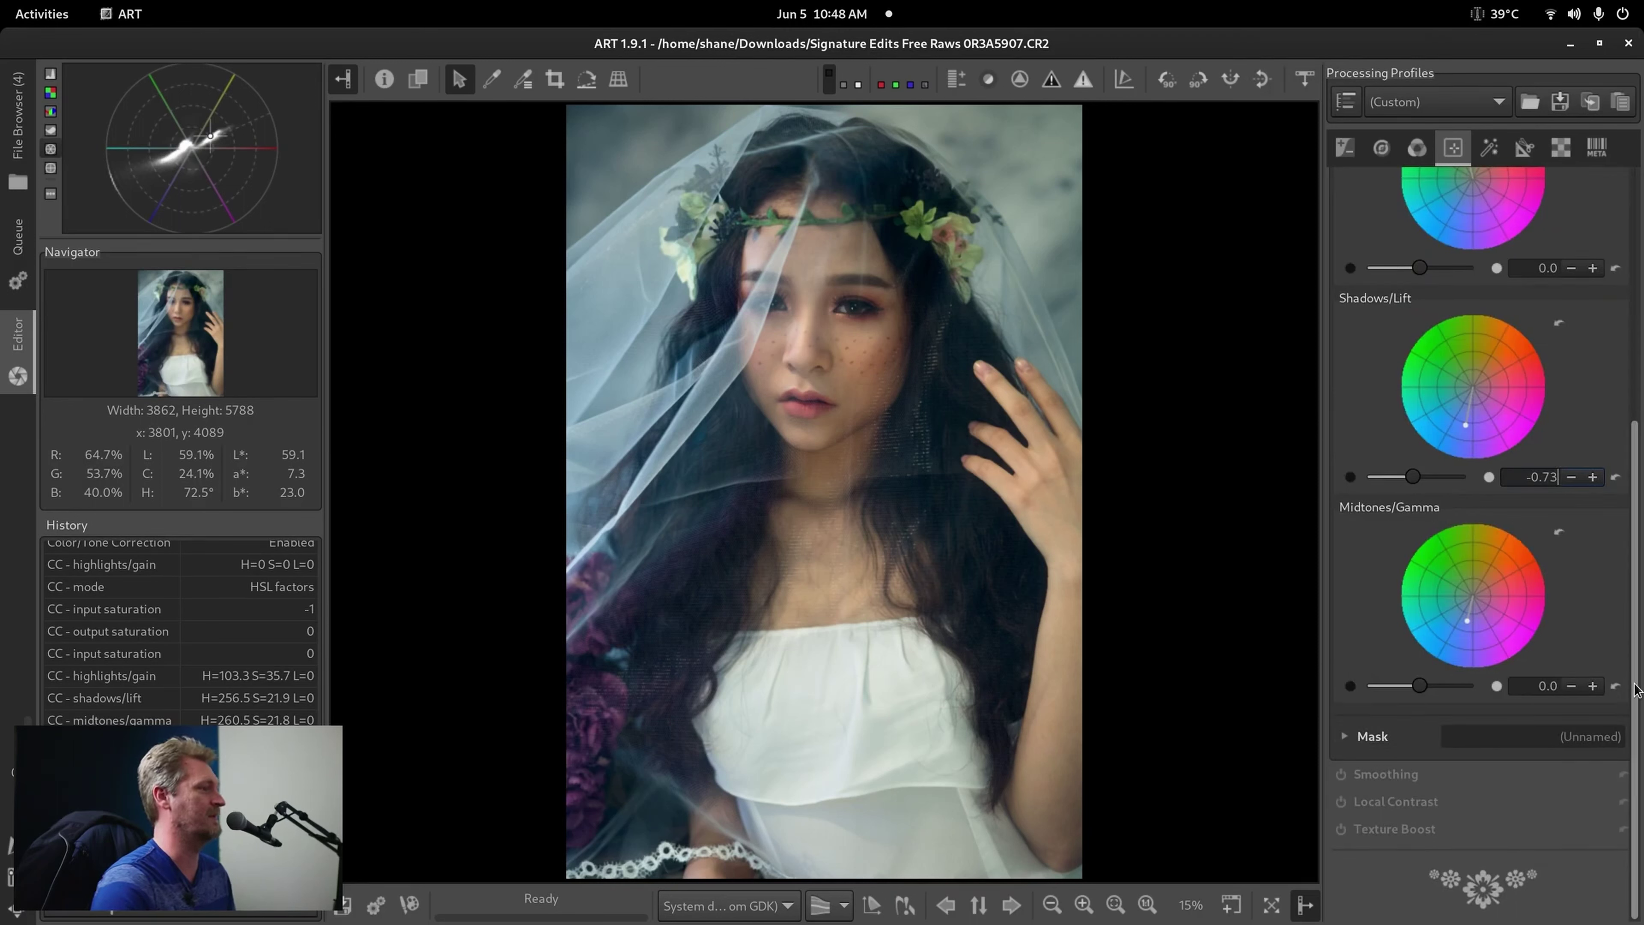
scroll(1636, 690, up, 6)
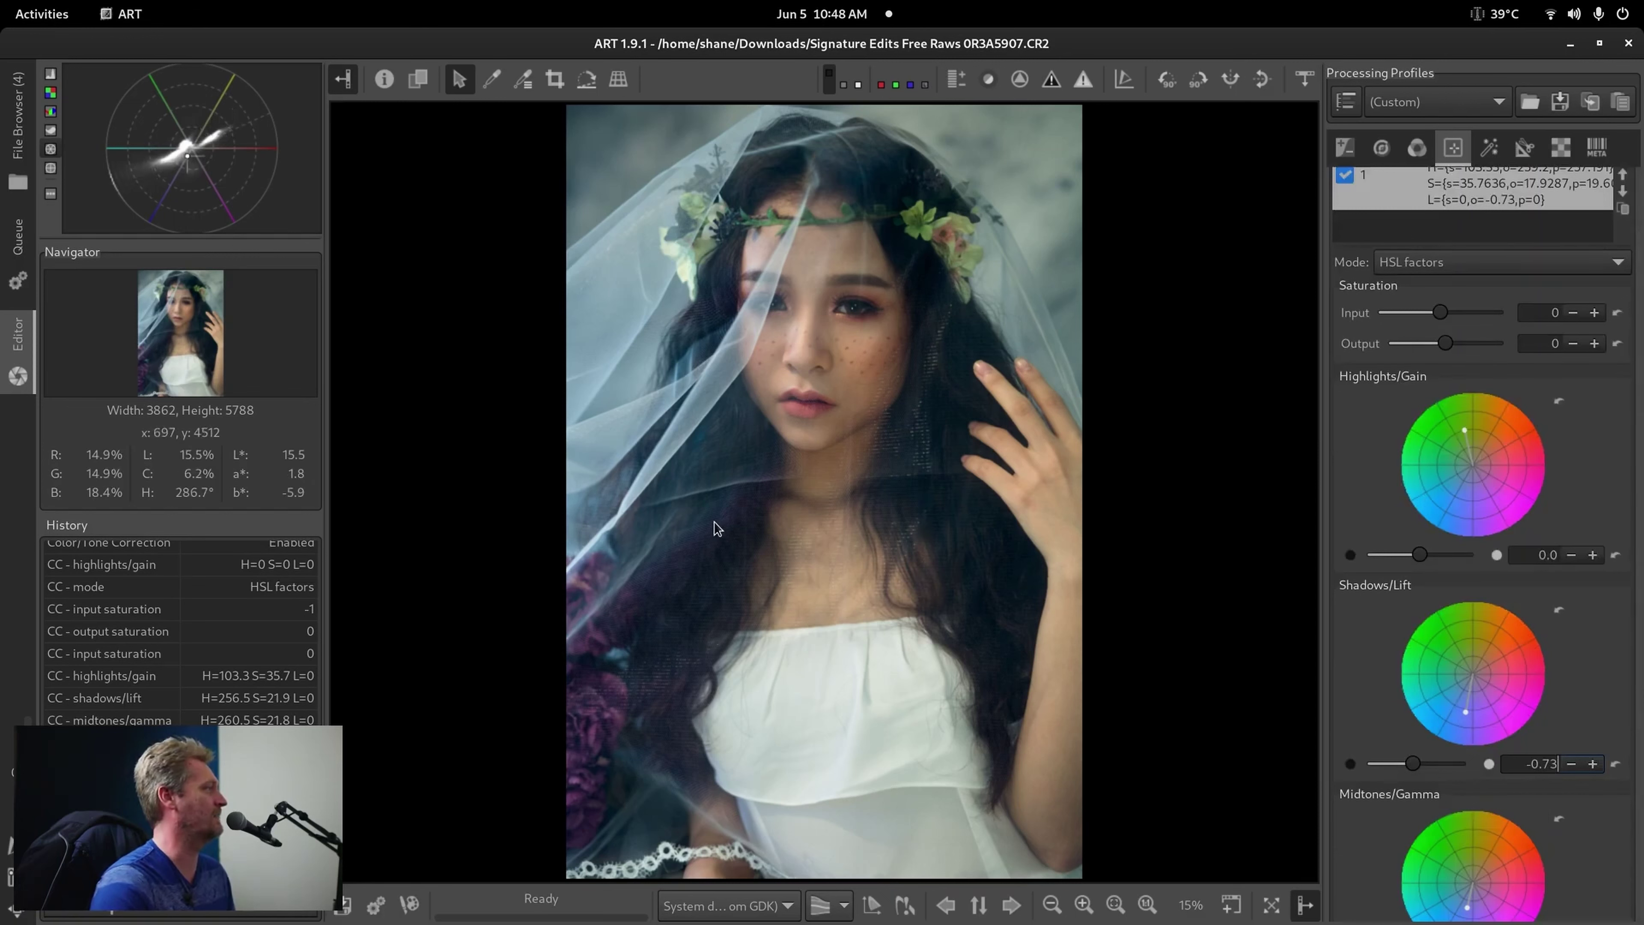
Show the original and graded portrait side by side, with the Before view locked.
click(419, 81)
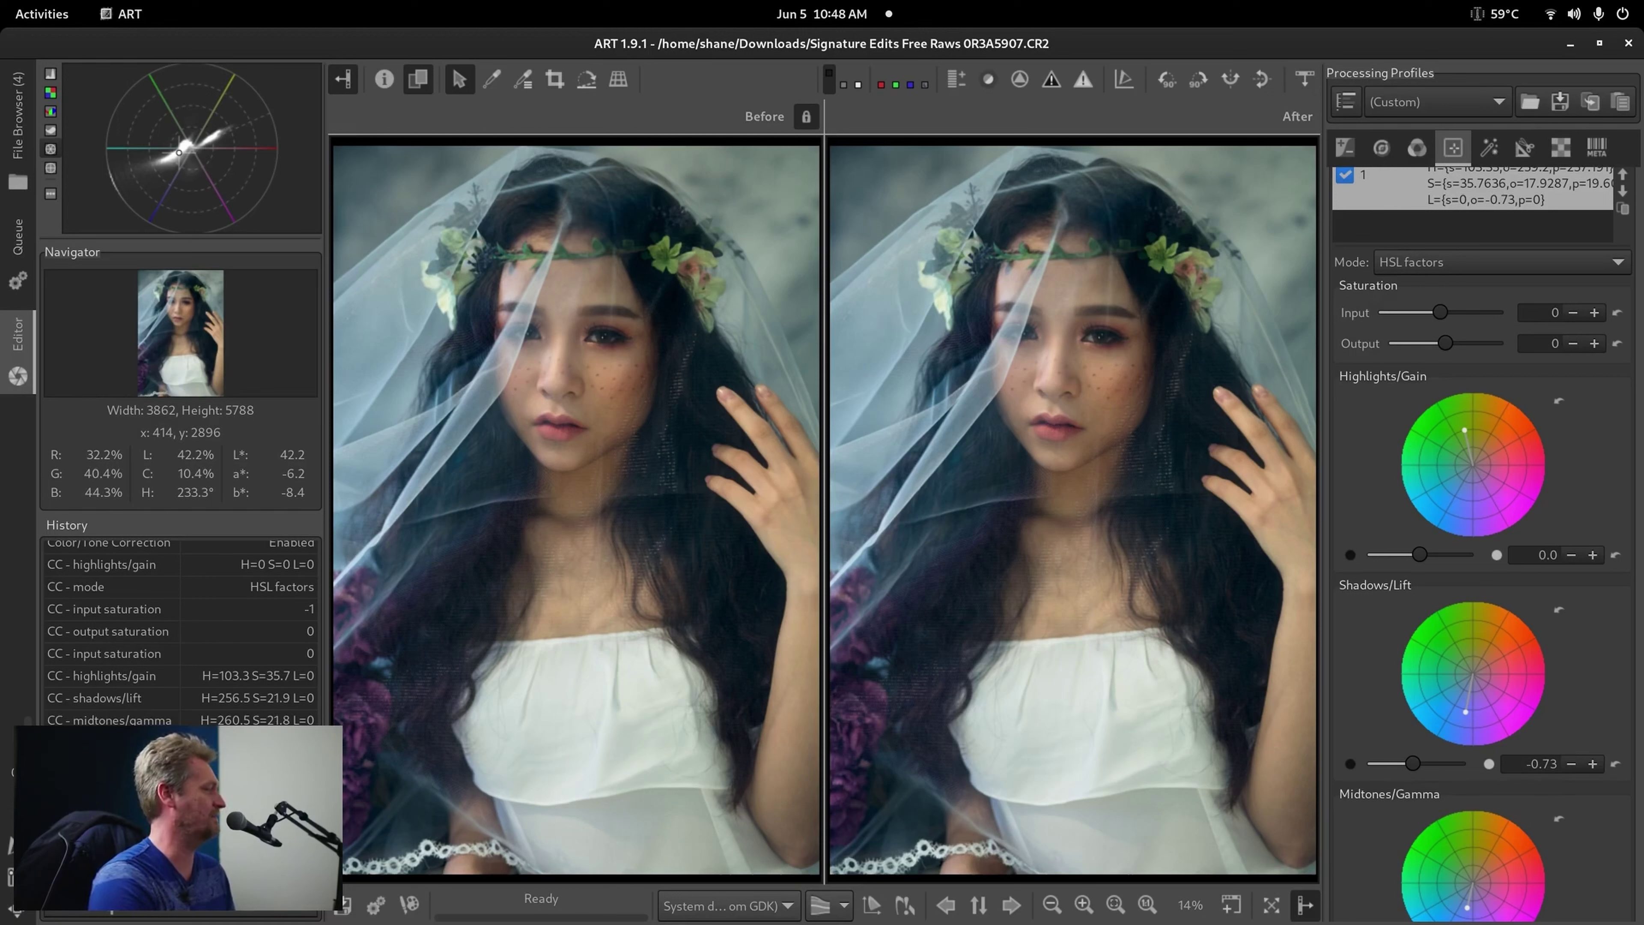
click(806, 116)
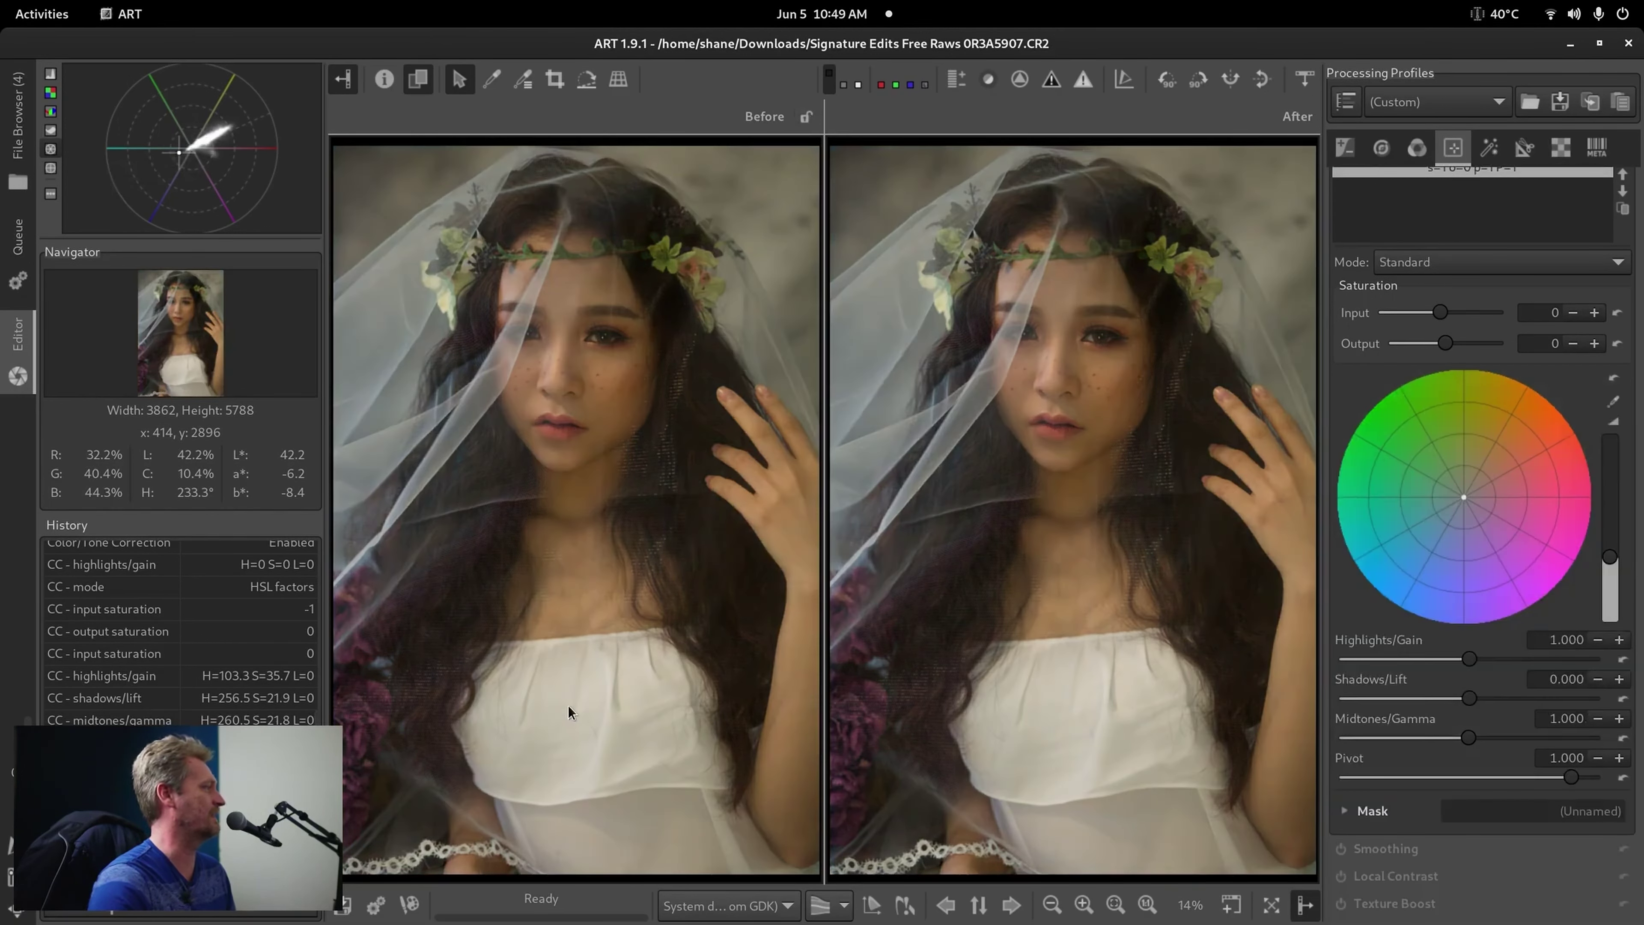
click(807, 117)
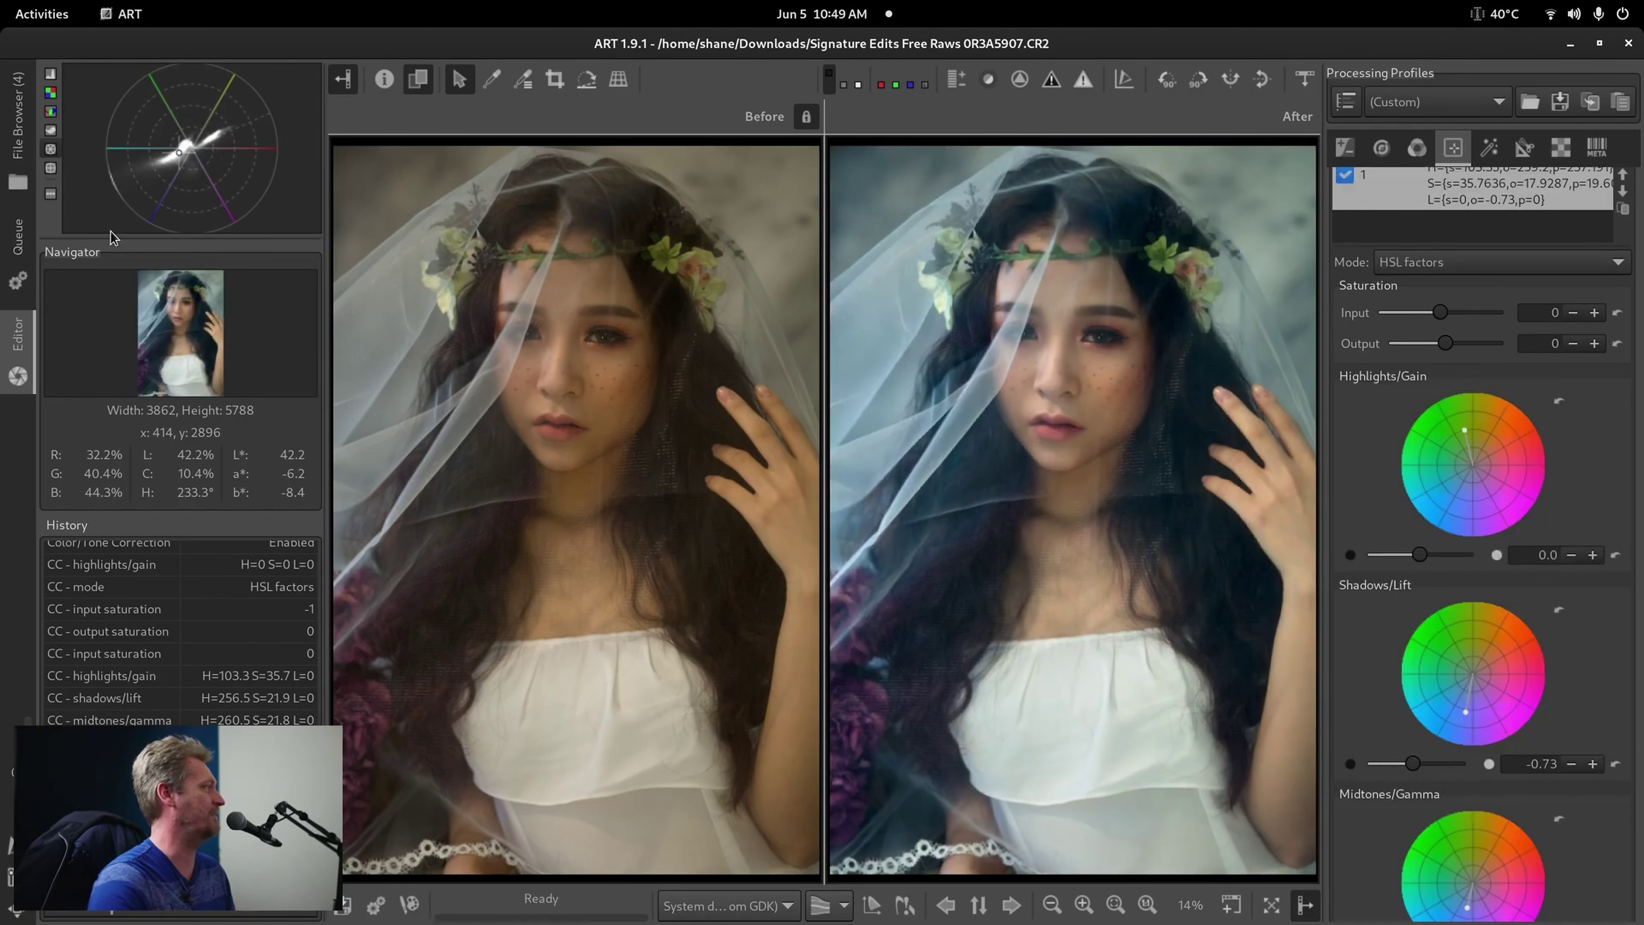
Hide both side panels to enlarge the comparison, then restore them.
key(l)
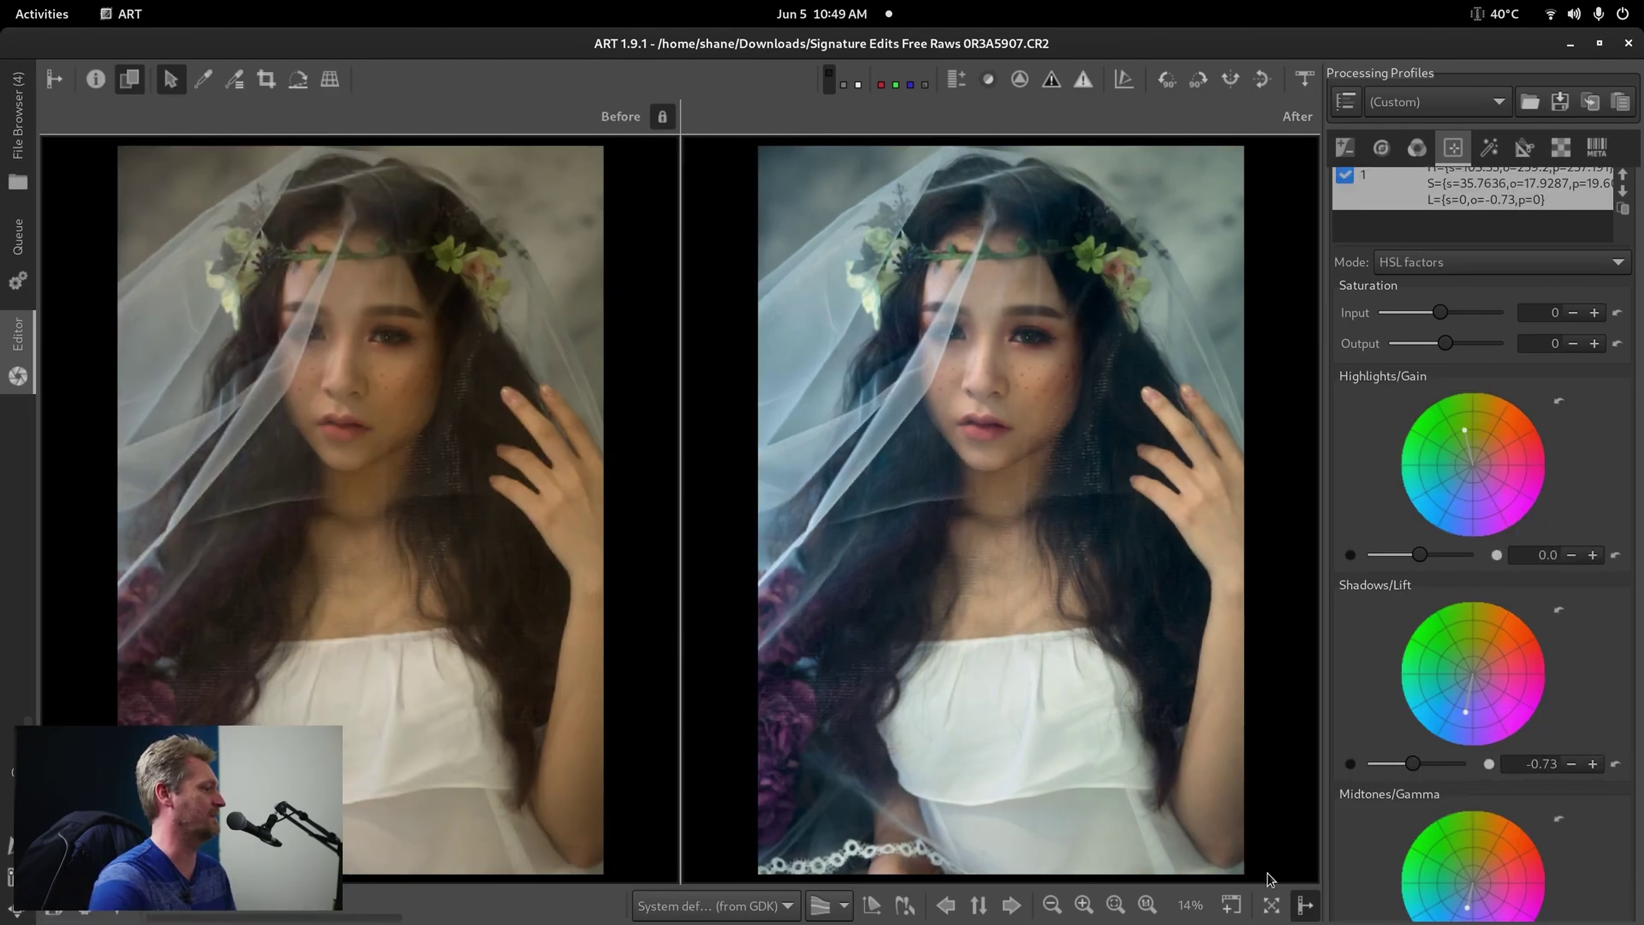
click(1305, 904)
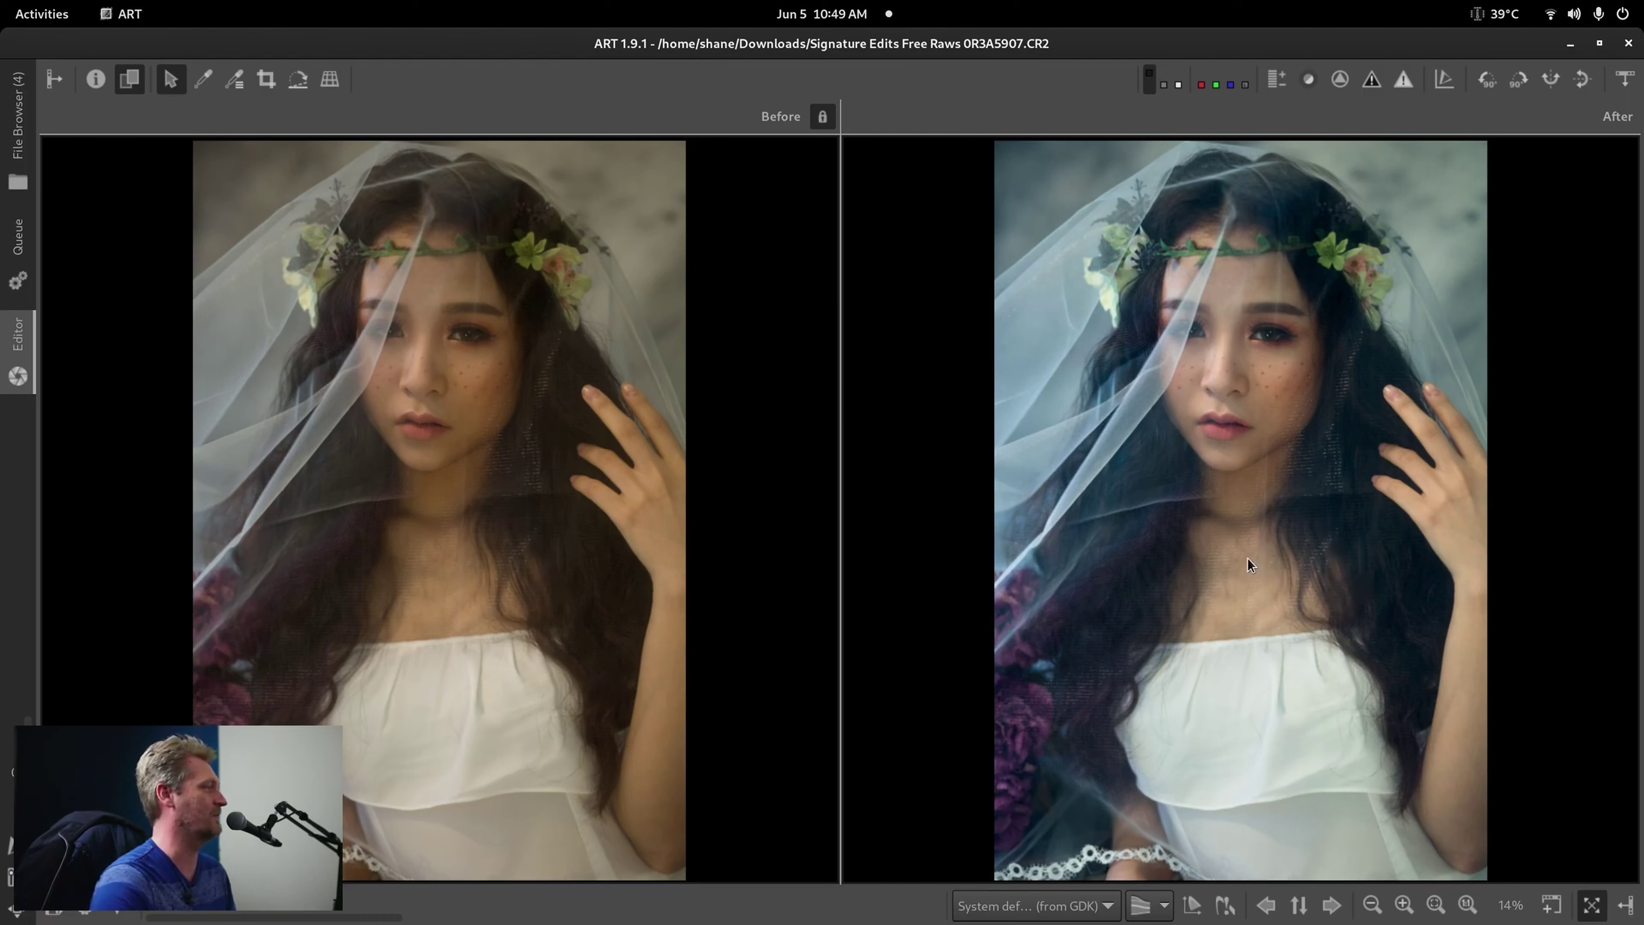
click(1626, 906)
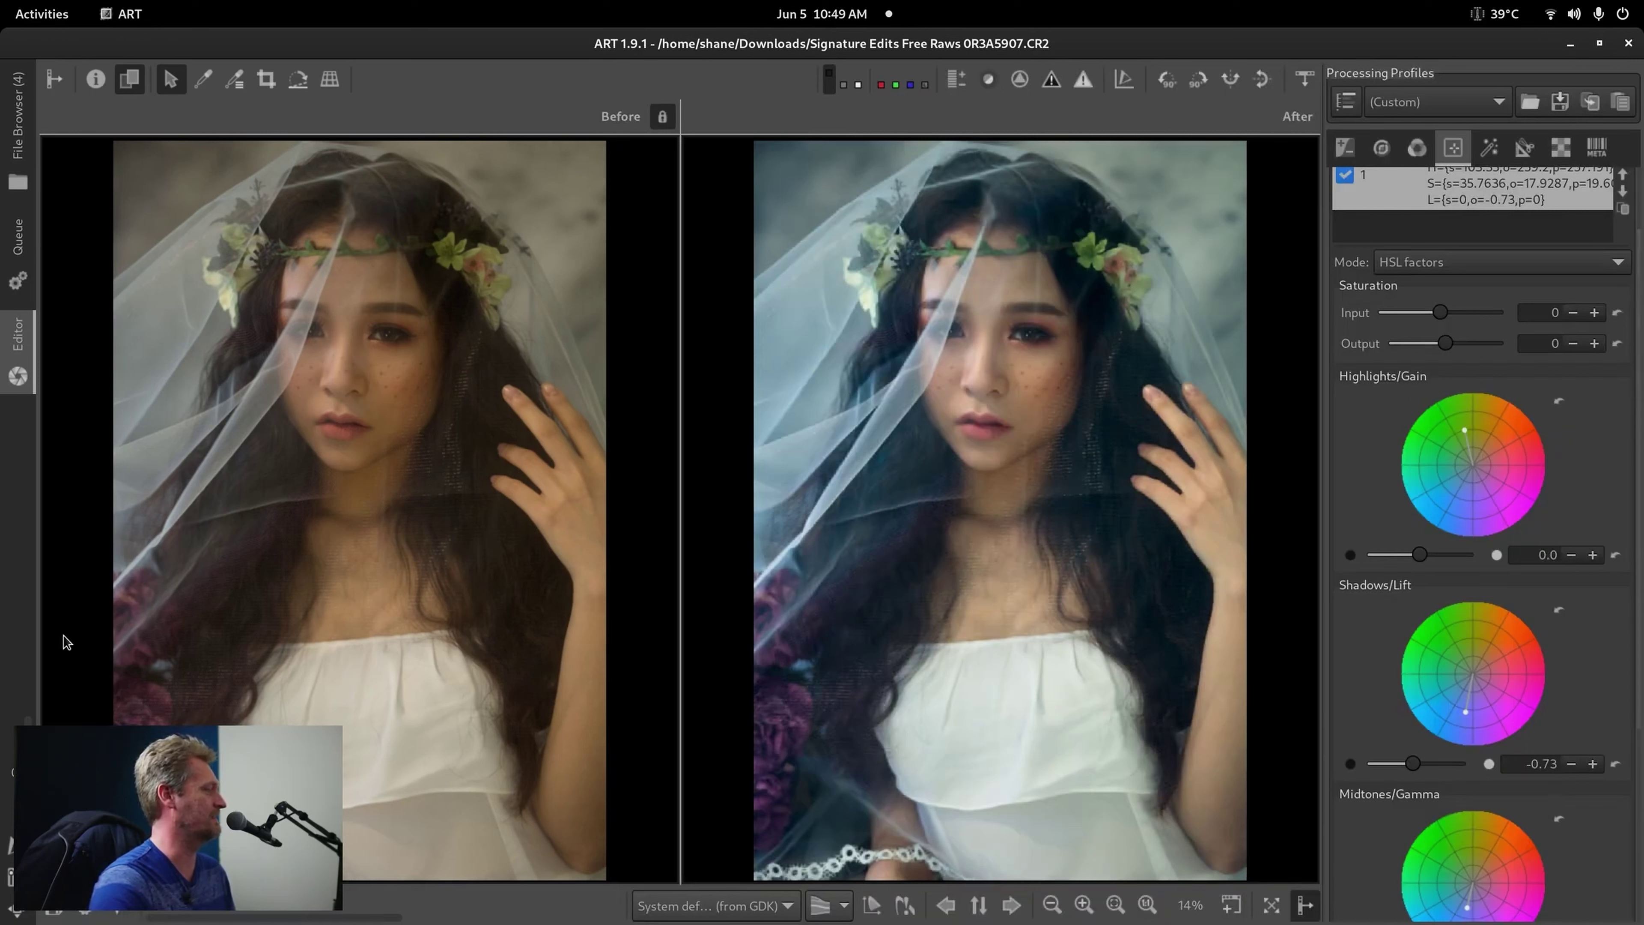
key(l)
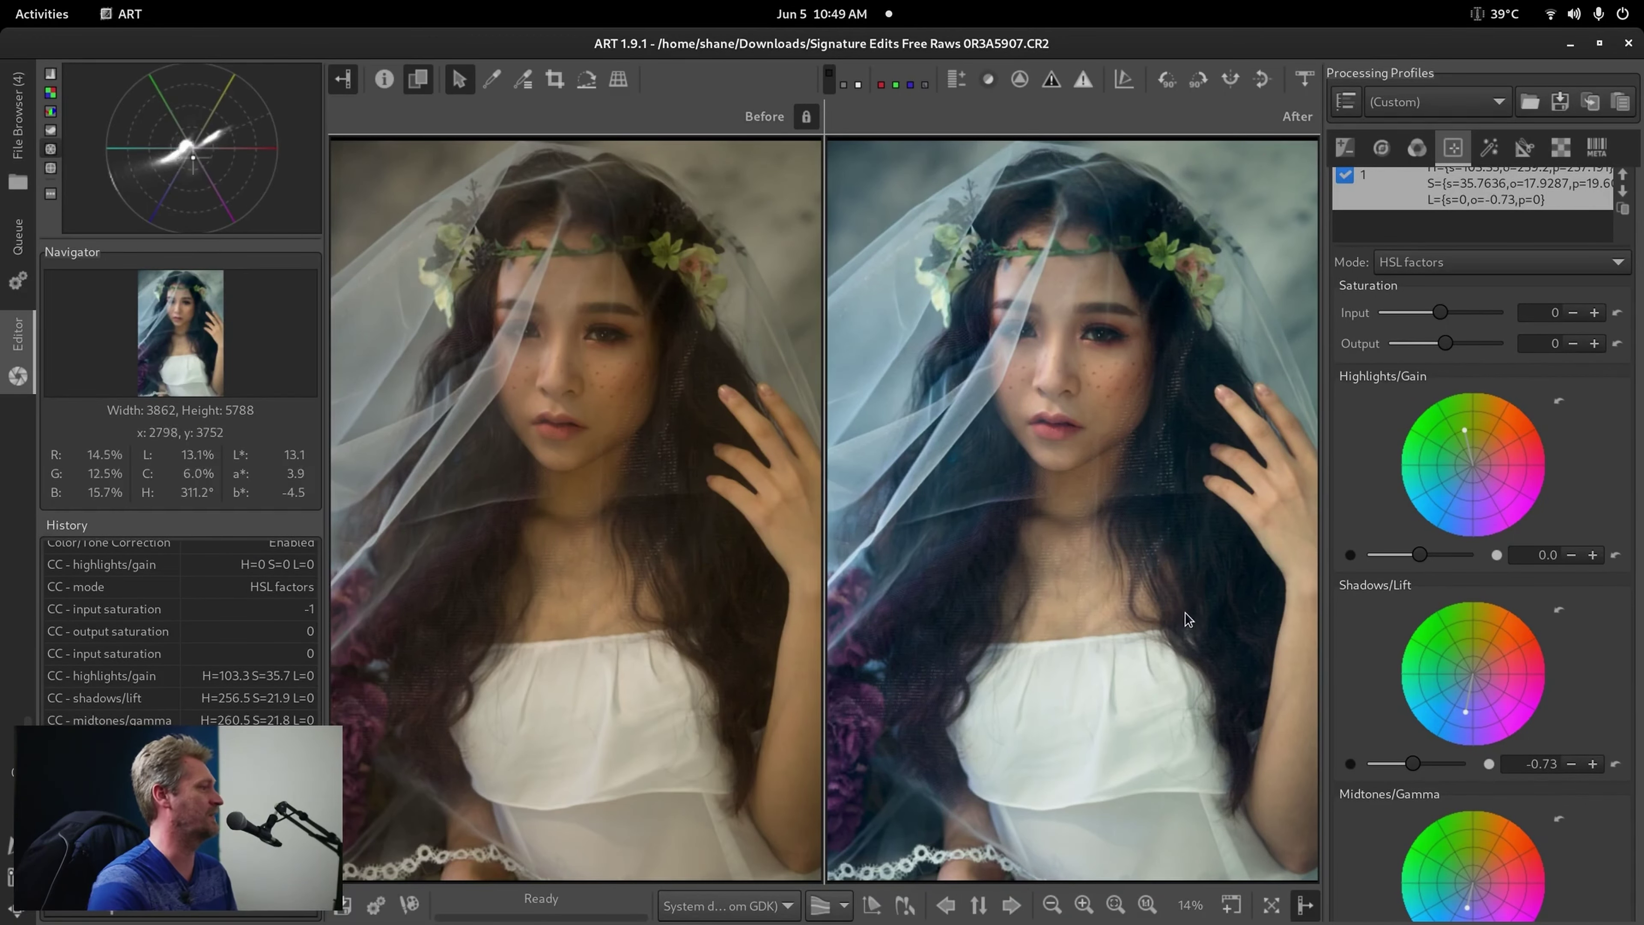